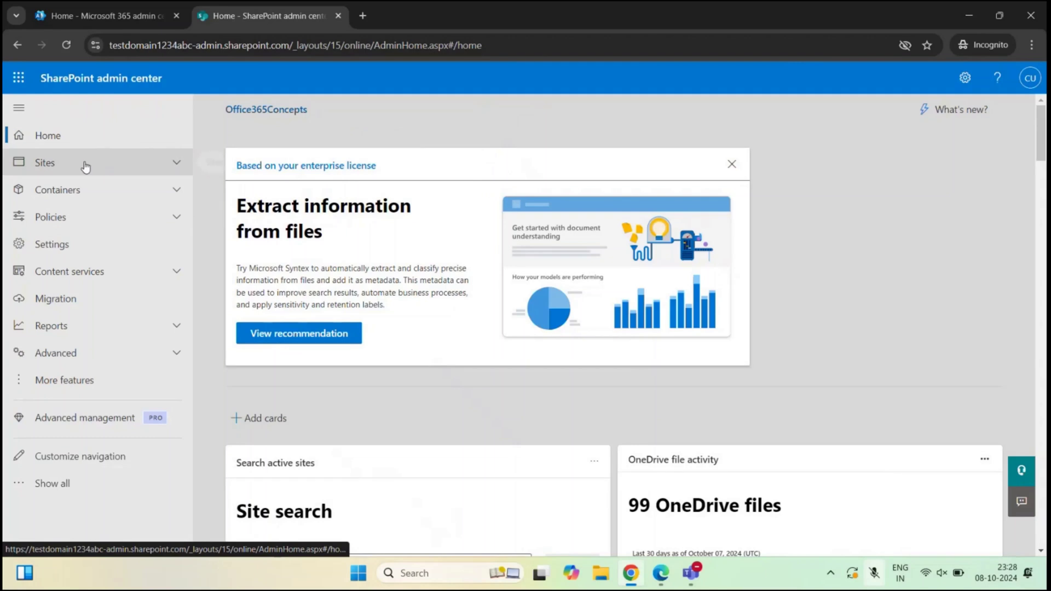
- Look over the active sites list and the organization's Site storage limits setting
{"action": "left_click", "coordinate": [106, 169]}
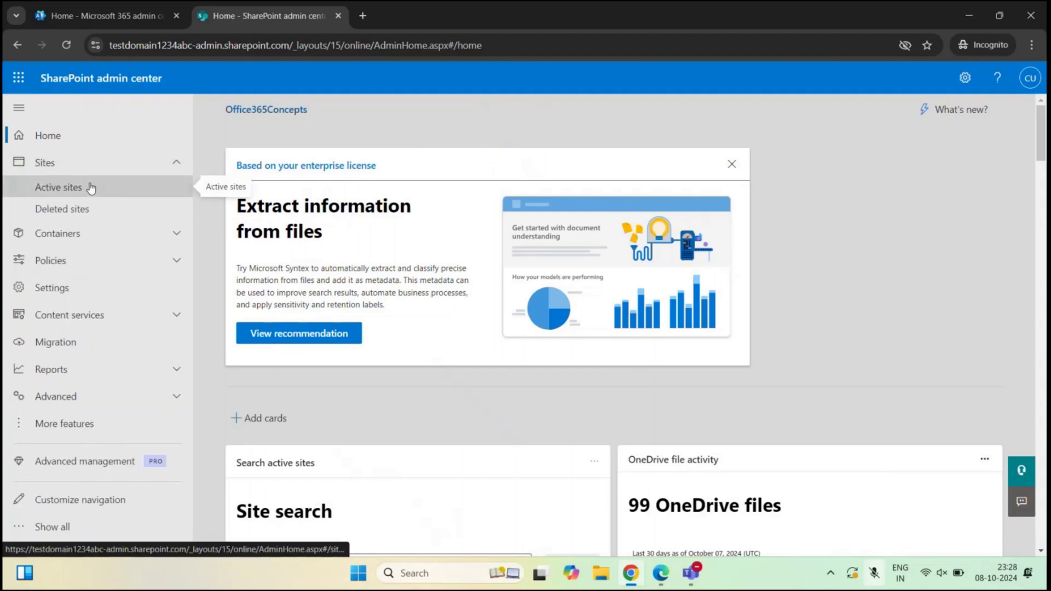
{"action": "left_click", "coordinate": [91, 188]}
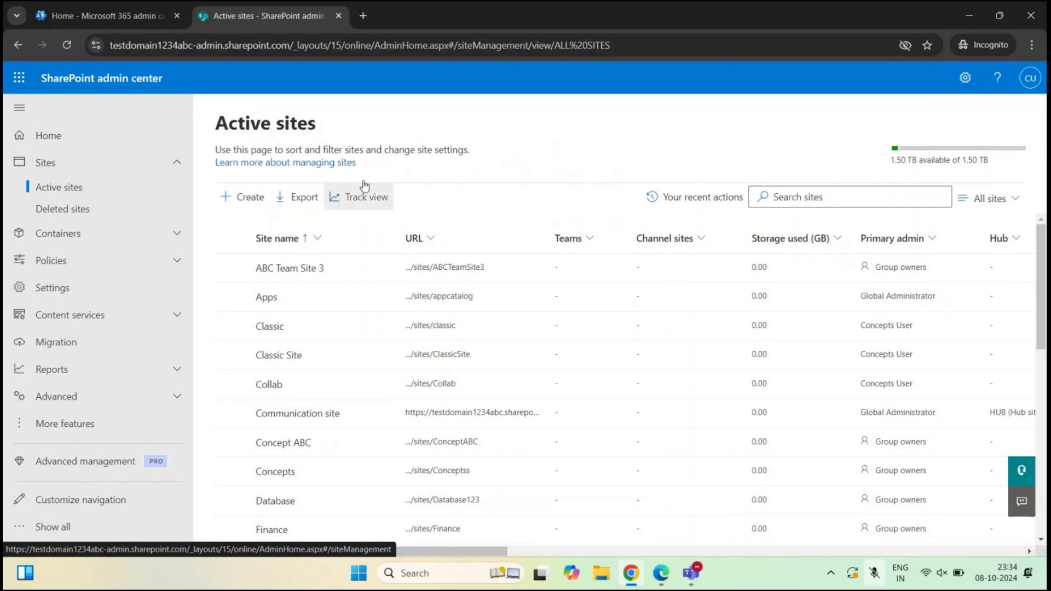
{"action": "left_click", "coordinate": [59, 291]}
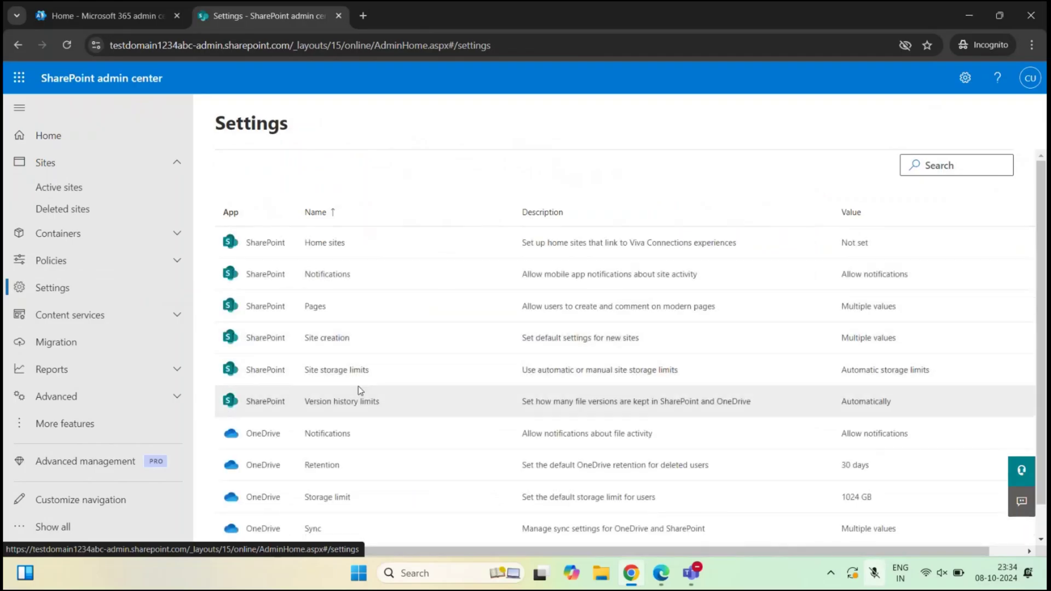
{"action": "left_click", "coordinate": [333, 372]}
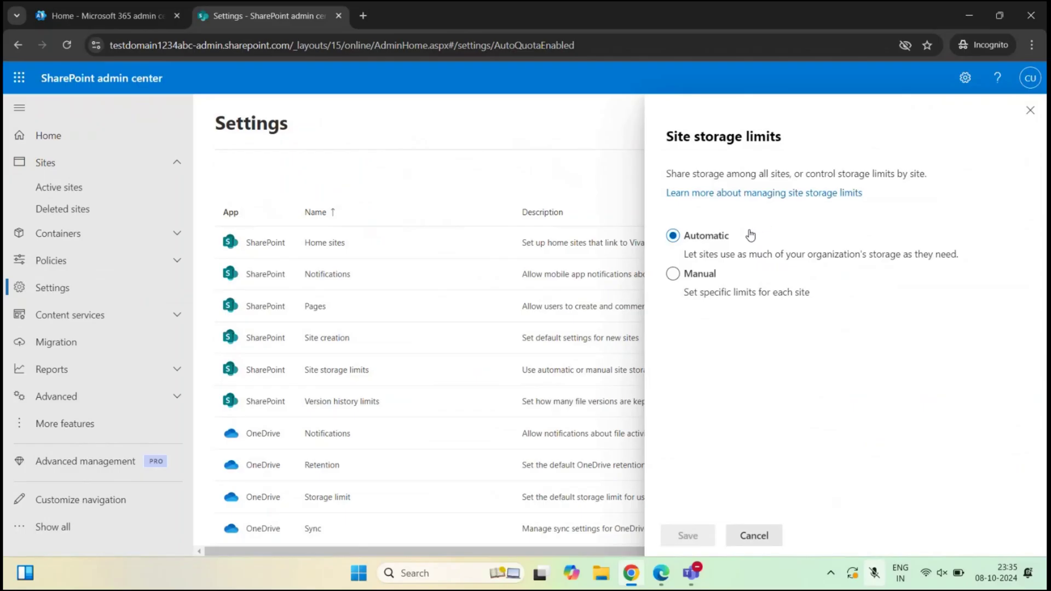
{"action": "left_click", "coordinate": [1021, 113]}
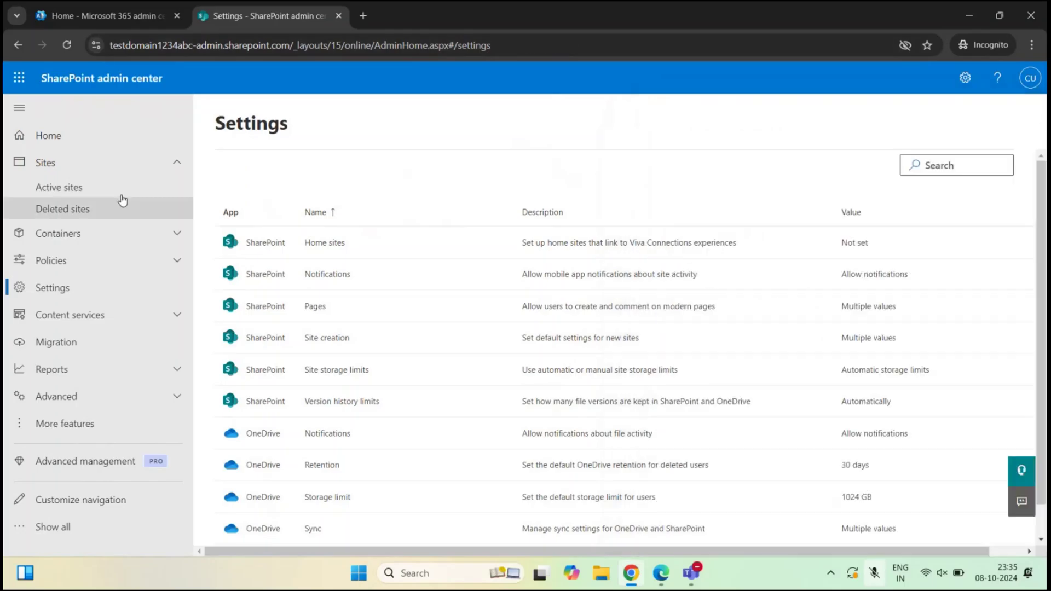
- Examine the general, activity, membership and settings details of ABC Team Site 3 in the active sites list
{"action": "left_click", "coordinate": [107, 203]}
{"action": "left_click", "coordinate": [109, 193]}
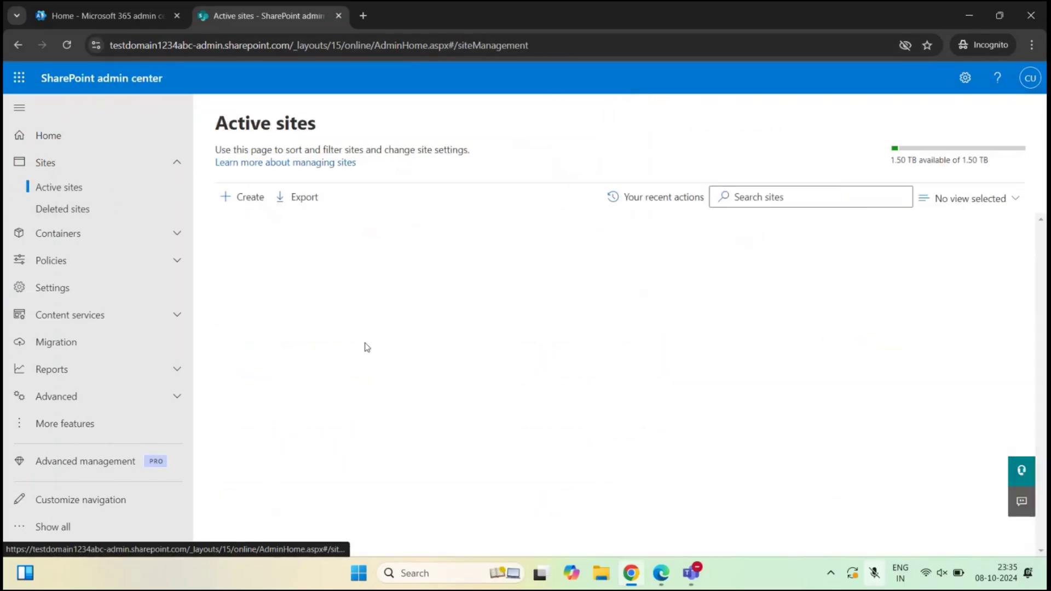
{"action": "left_click", "coordinate": [301, 270]}
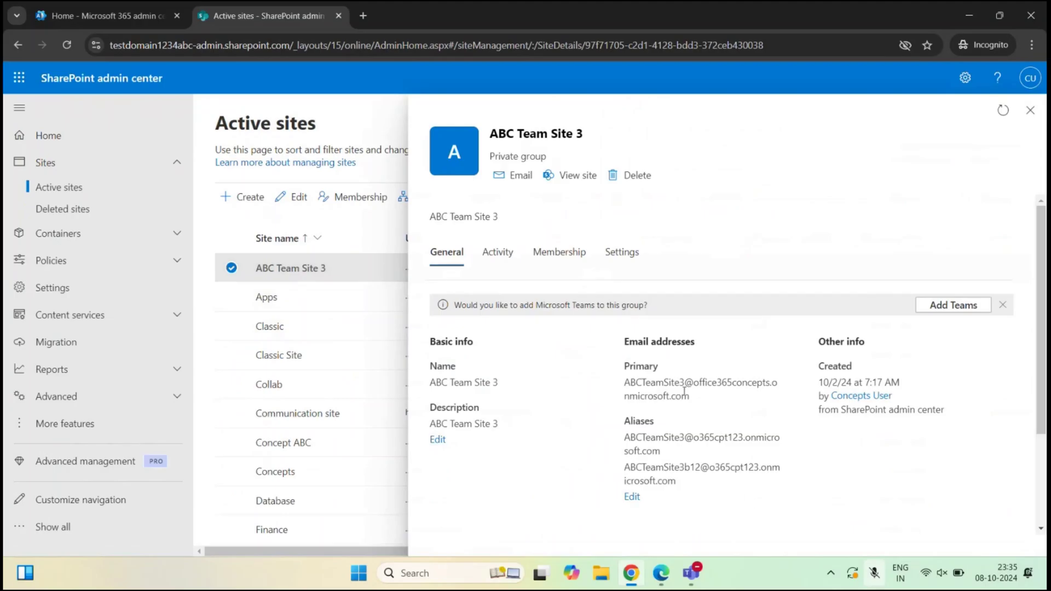
{"action": "left_click", "coordinate": [496, 252]}
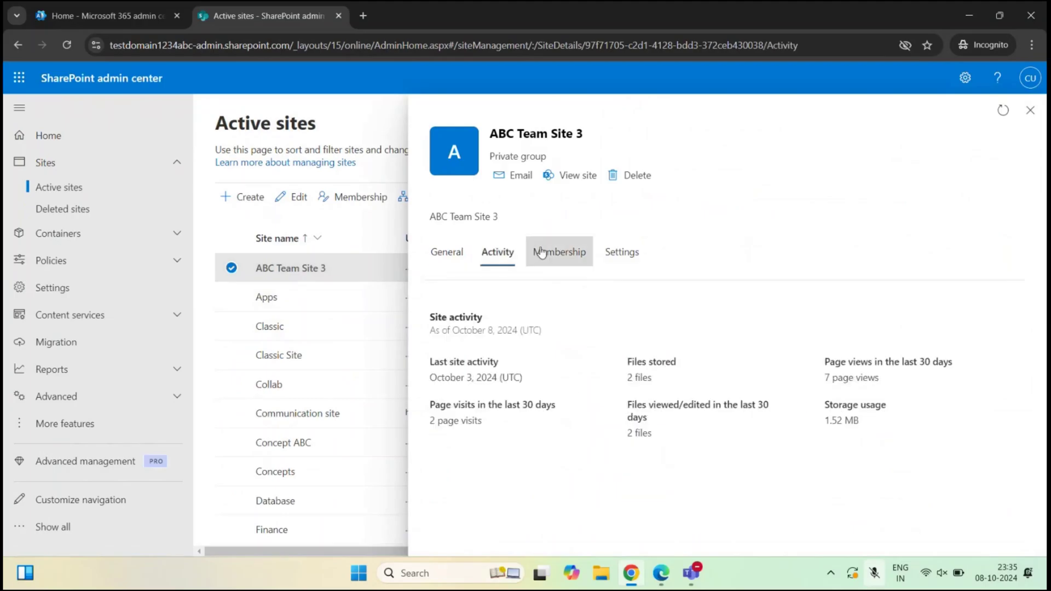
{"action": "left_click", "coordinate": [562, 252]}
{"action": "left_click", "coordinate": [613, 261]}
{"action": "left_click", "coordinate": [450, 254]}
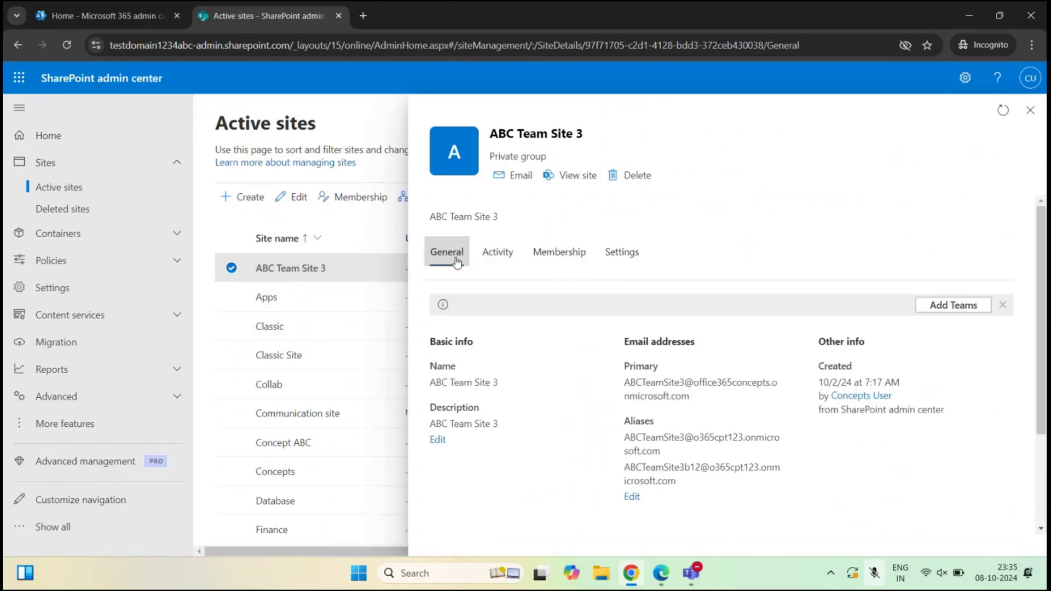
{"action": "left_click", "coordinate": [1030, 110]}
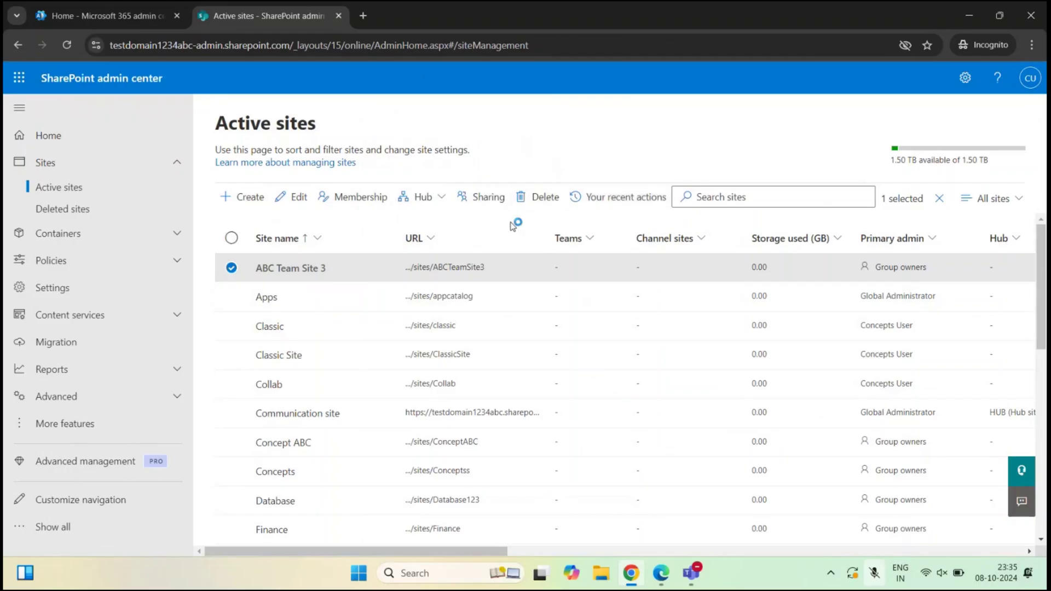
- Change the organization's site storage limits to Manual and save the setting
{"action": "left_click", "coordinate": [55, 287]}
{"action": "left_click", "coordinate": [351, 377]}
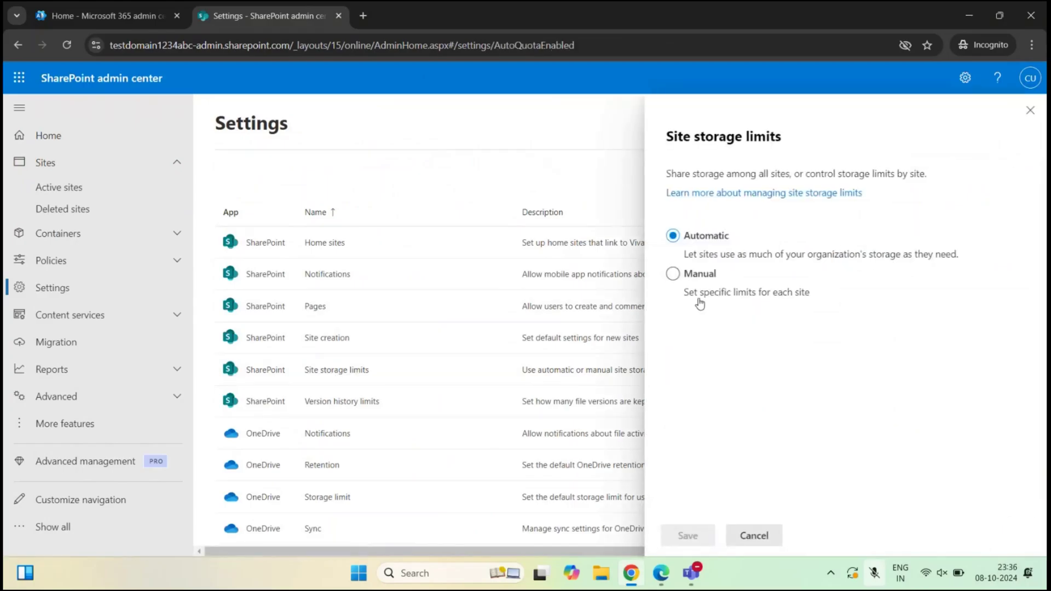
{"action": "left_click", "coordinate": [673, 274]}
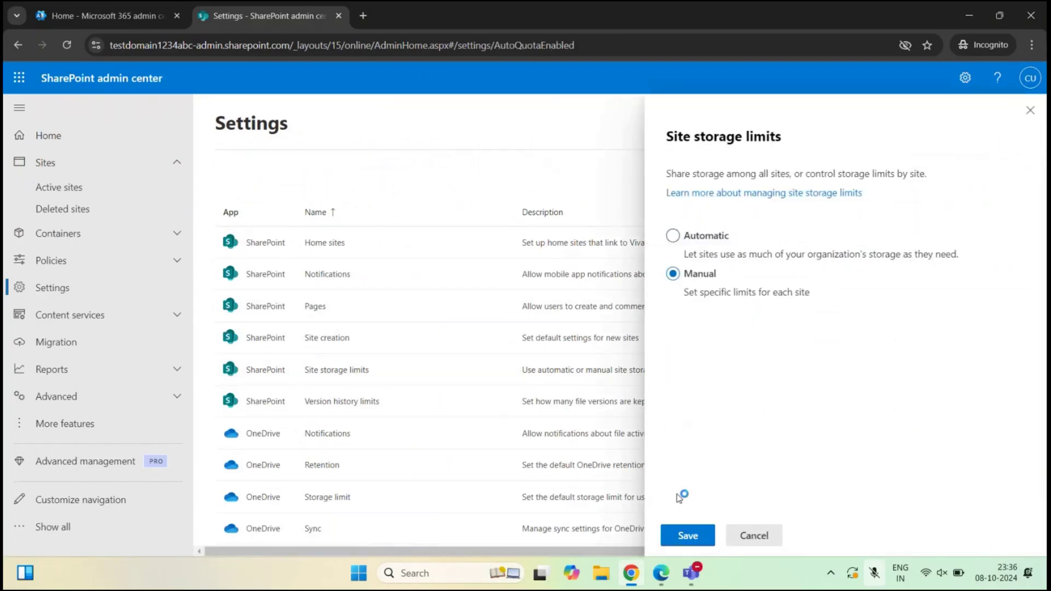
{"action": "left_click", "coordinate": [684, 535]}
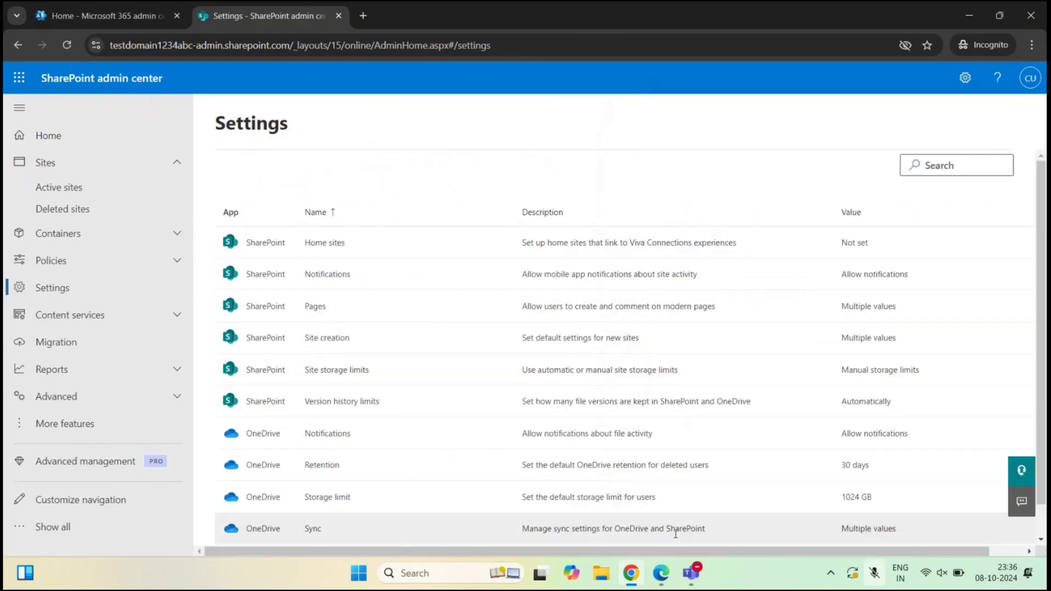
- Examine the storage limit in the site info of ABC Team Site 3 among the active sites
{"action": "left_click", "coordinate": [77, 186]}
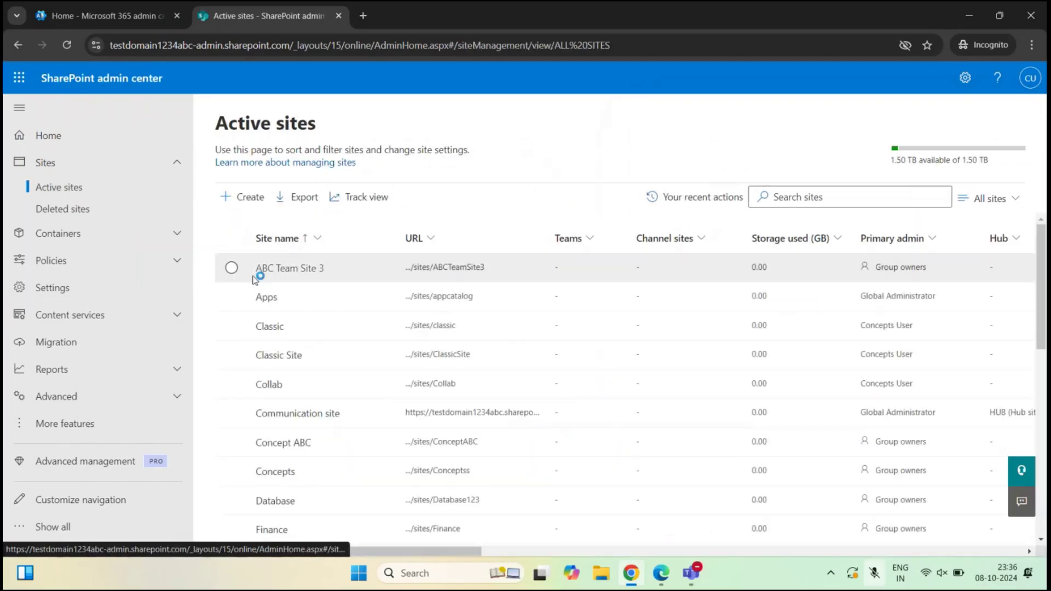
{"action": "left_click", "coordinate": [232, 267]}
{"action": "left_click", "coordinate": [569, 198]}
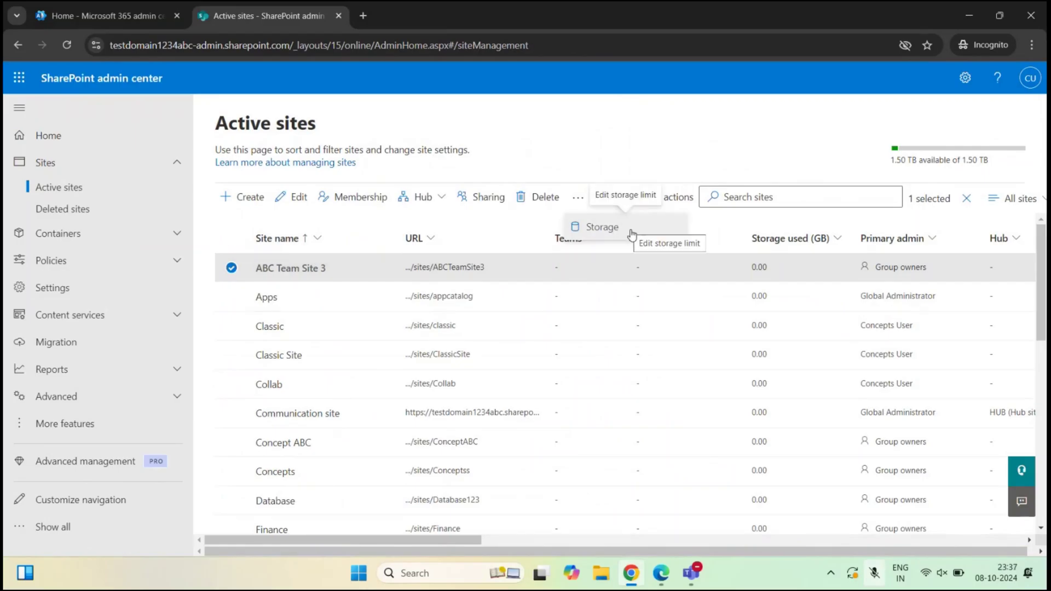
{"action": "left_click", "coordinate": [322, 269]}
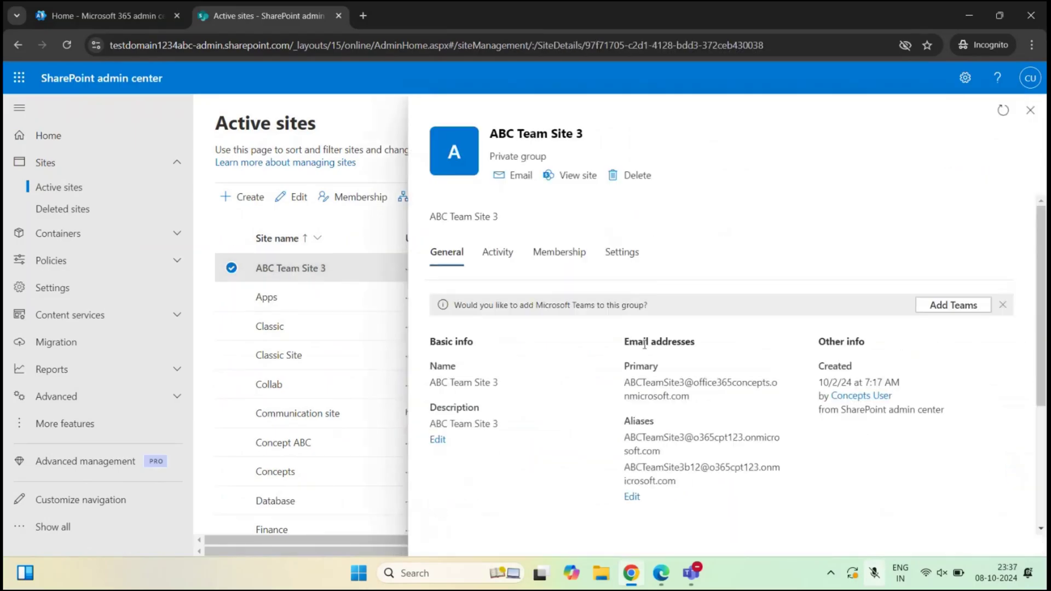
{"action": "scroll", "coordinate": [644, 344], "scroll_direction": "down", "scroll_amount": 5}
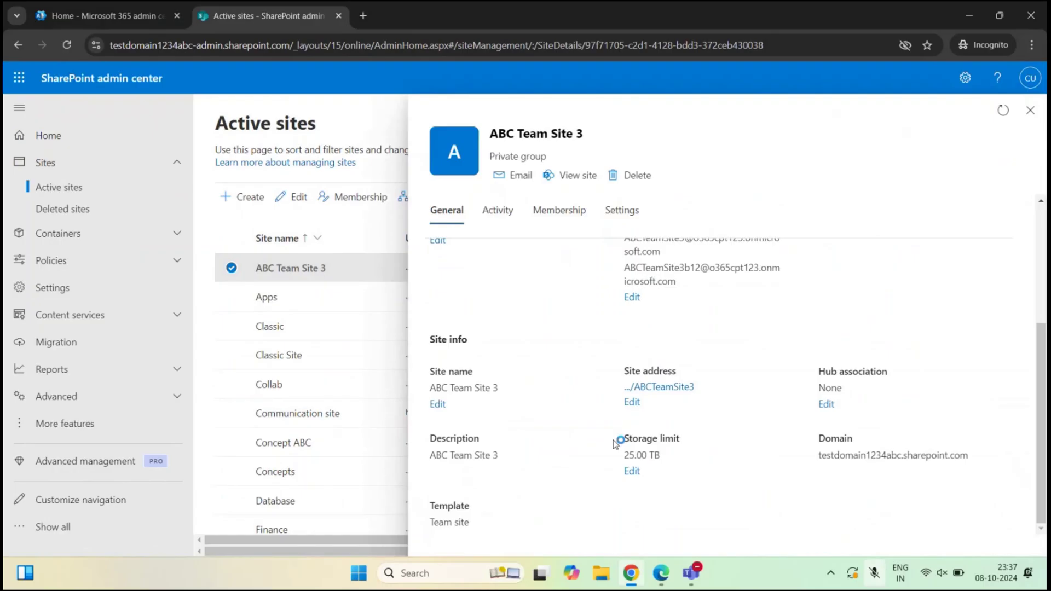
{"action": "left_click_drag", "start_coordinate": [616, 440], "coordinate": [703, 440]}
{"action": "left_click", "coordinate": [704, 440]}
{"action": "left_click_drag", "start_coordinate": [625, 456], "coordinate": [688, 459]}
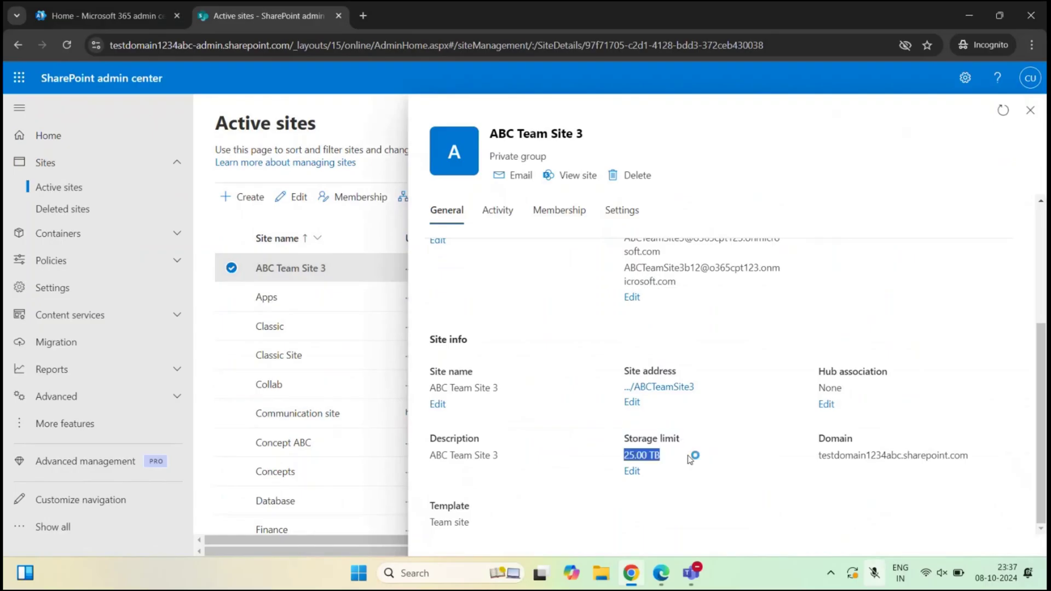
{"action": "left_click", "coordinate": [690, 458]}
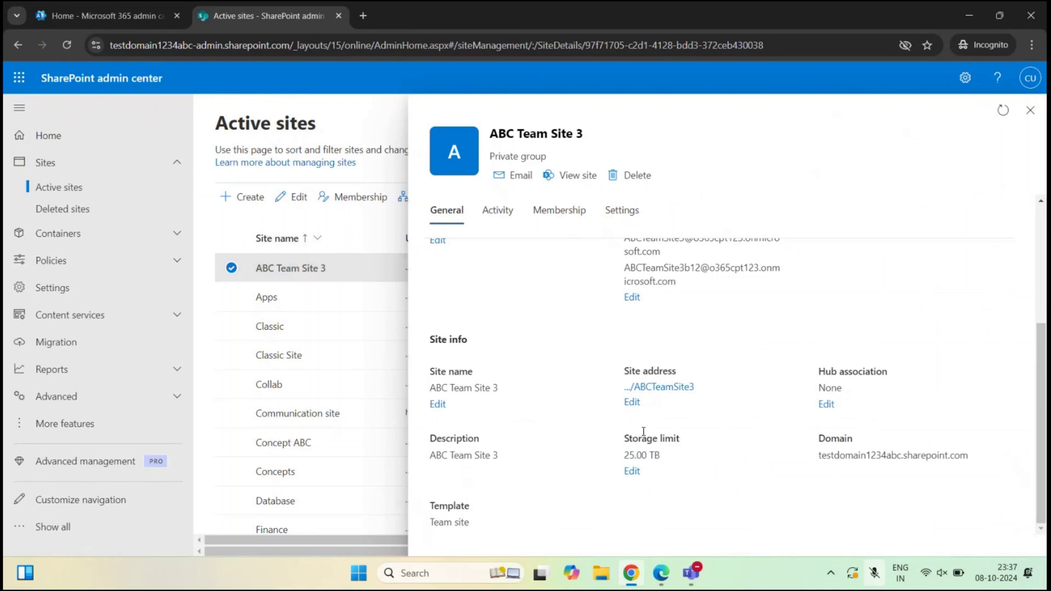
- Set the maximum storage for ABC Team Site 3 to 100 GB and save the limit
{"action": "left_click", "coordinate": [633, 472]}
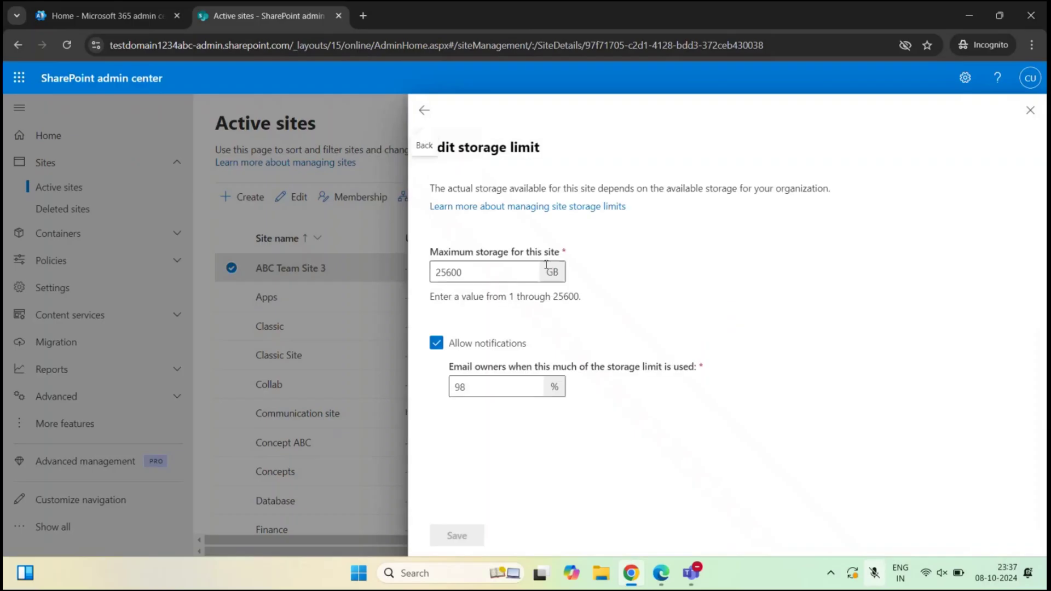
{"action": "left_click", "coordinate": [459, 272]}
{"action": "double_click", "coordinate": [459, 272]}
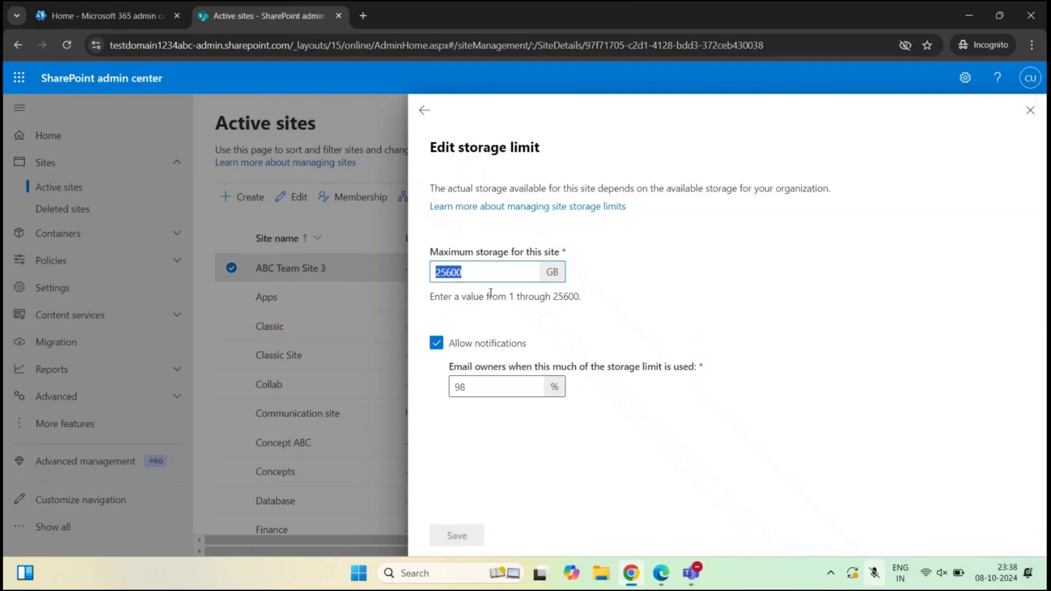
{"action": "left_click_drag", "start_coordinate": [491, 280], "coordinate": [442, 280]}
{"action": "double_click", "coordinate": [485, 277]}
{"action": "type", "text": "100"}
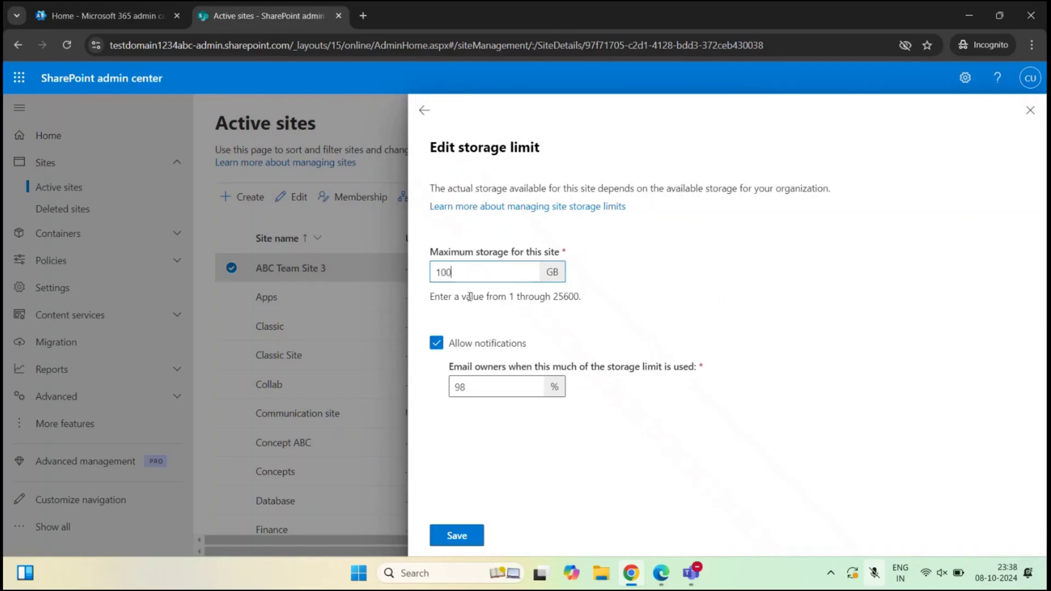
{"action": "left_click", "coordinate": [626, 269]}
{"action": "left_click_drag", "start_coordinate": [463, 387], "coordinate": [411, 389]}
{"action": "left_click", "coordinate": [472, 538]}
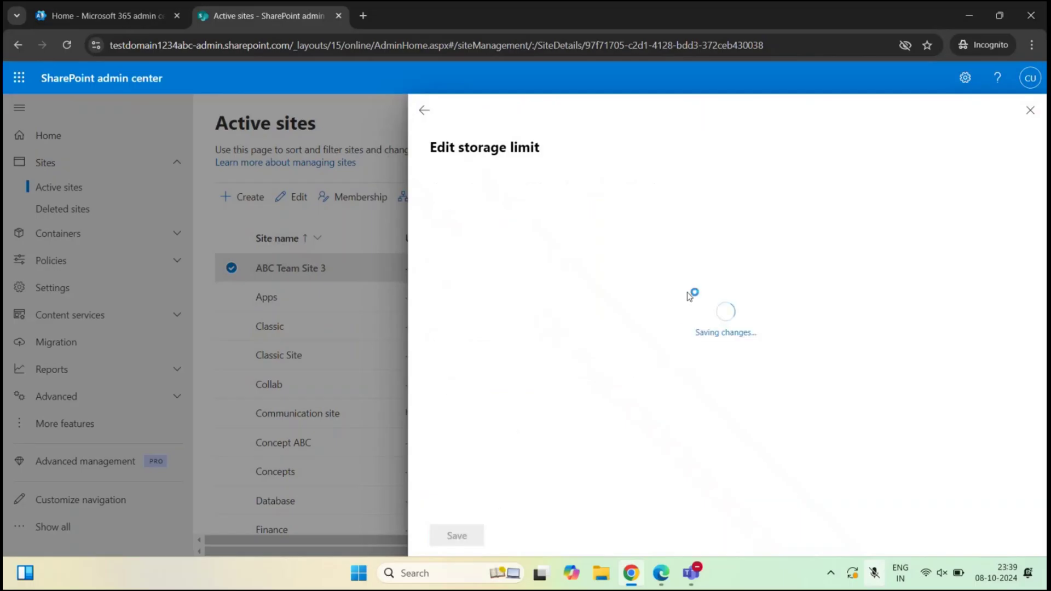
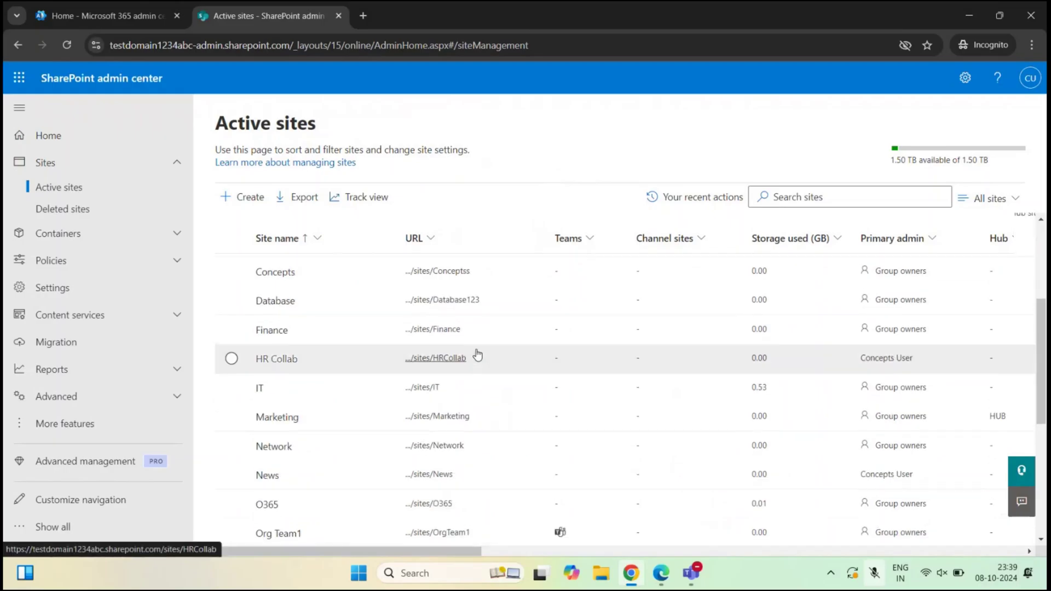
- Set the default storage limit for new sites to 100 GB in the Site creation settings and save
{"action": "scroll", "coordinate": [477, 359], "scroll_direction": "up", "scroll_amount": 4}
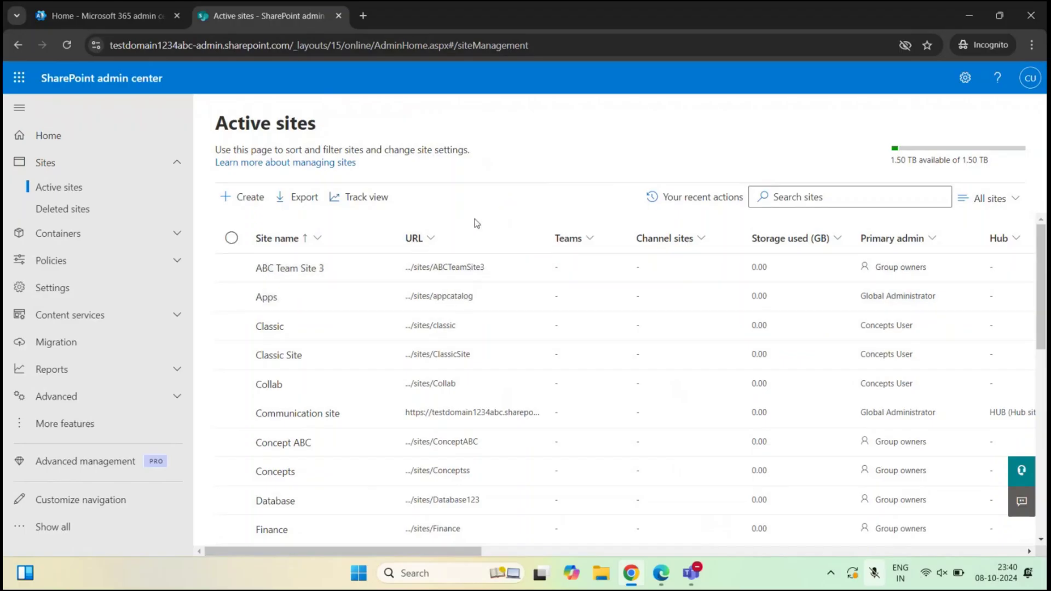
{"action": "left_click", "coordinate": [80, 286]}
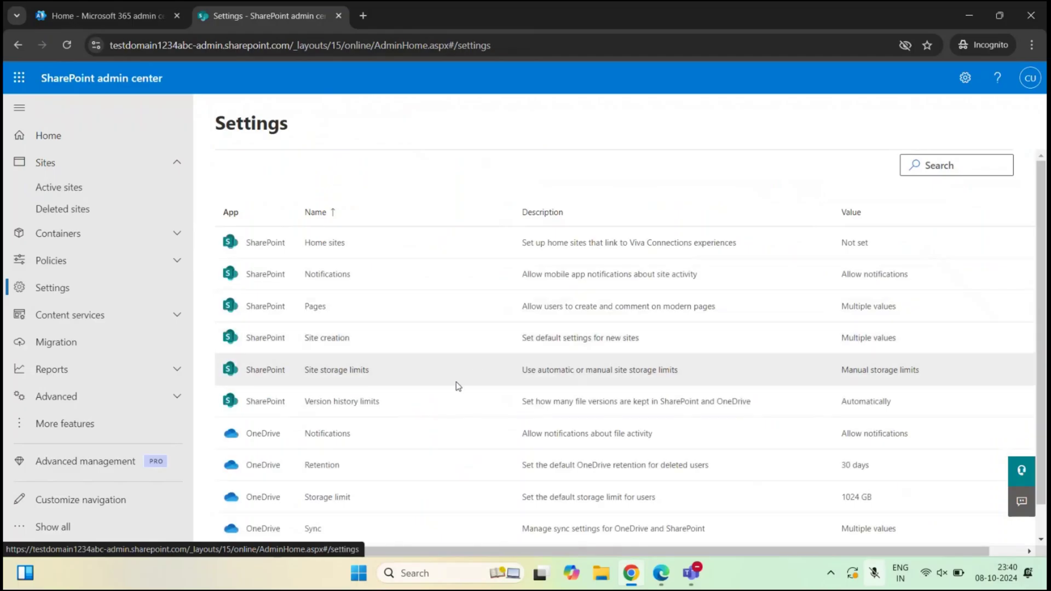
{"action": "left_click", "coordinate": [326, 341]}
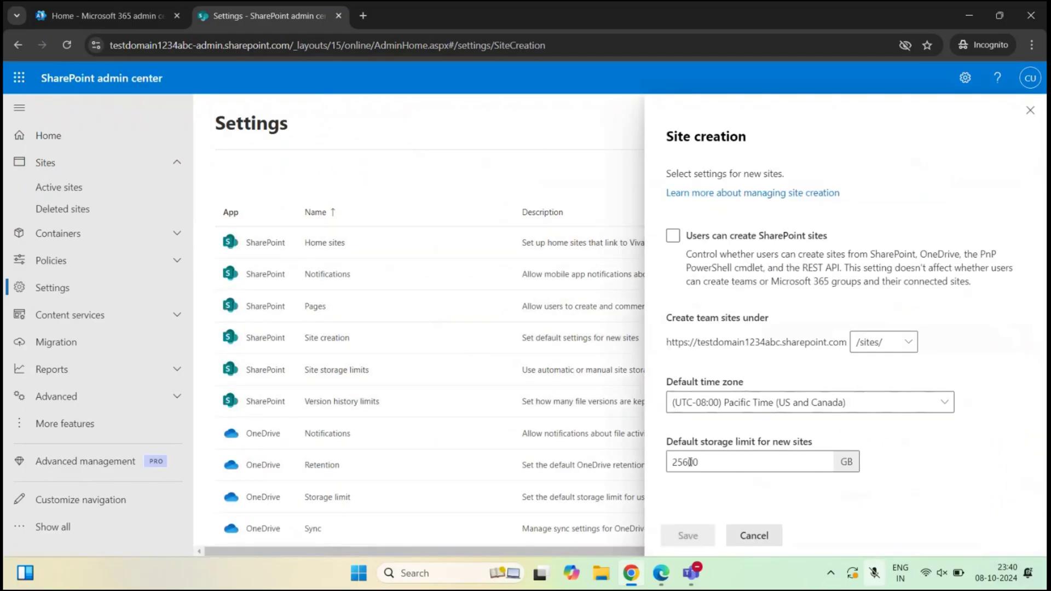
{"action": "left_click_drag", "start_coordinate": [665, 441], "coordinate": [823, 443]}
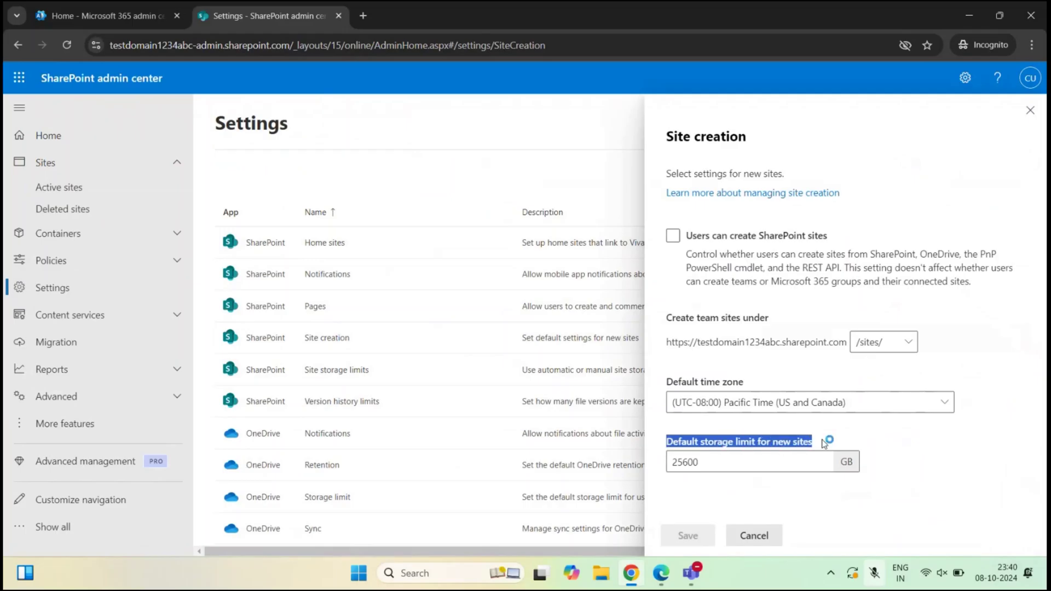
{"action": "left_click", "coordinate": [723, 463]}
{"action": "double_click", "coordinate": [737, 462]}
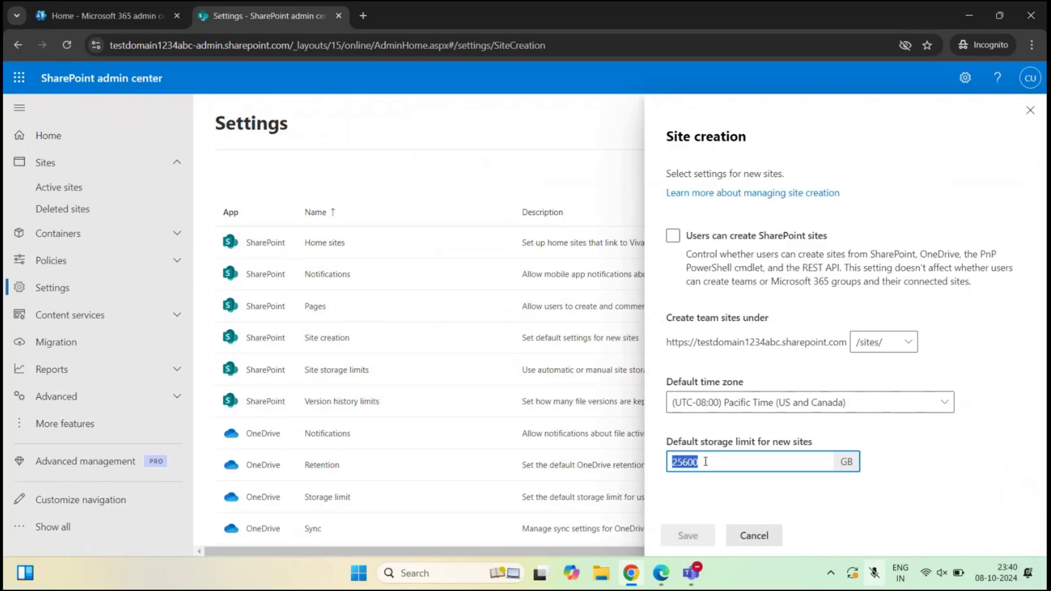
{"action": "type", "text": "100"}
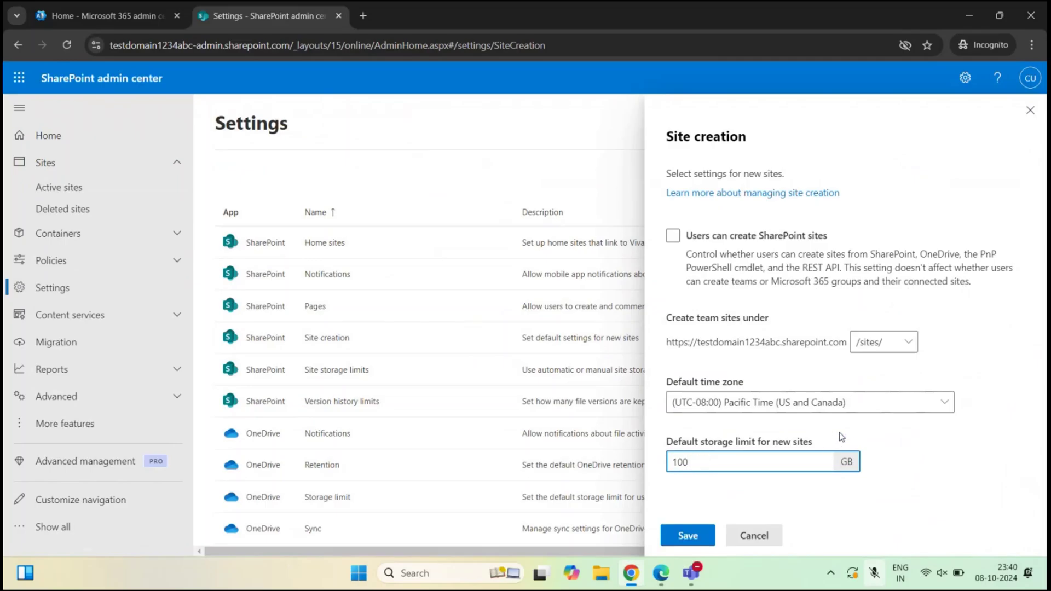
{"action": "left_click", "coordinate": [795, 437]}
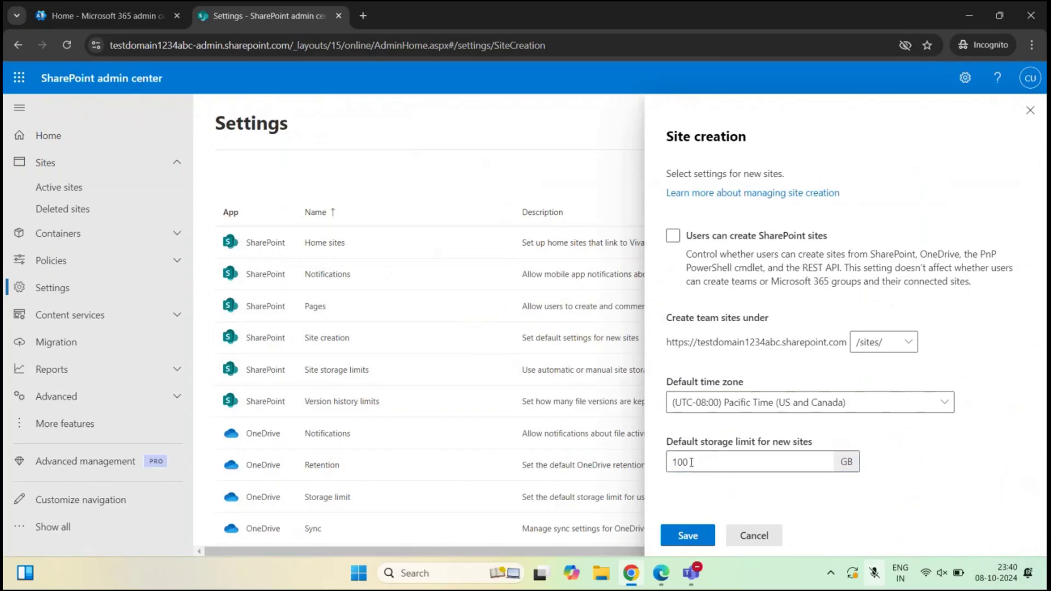
{"action": "left_click", "coordinate": [690, 537]}
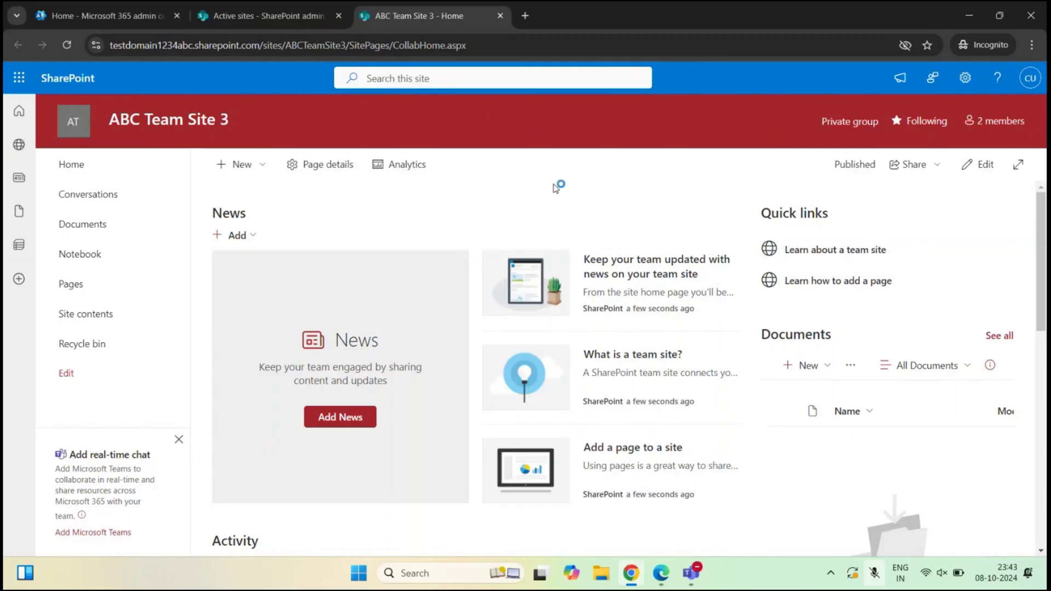
- Open the full site settings of ABC Team Site 3 by way of its site information
{"action": "left_click", "coordinate": [967, 81]}
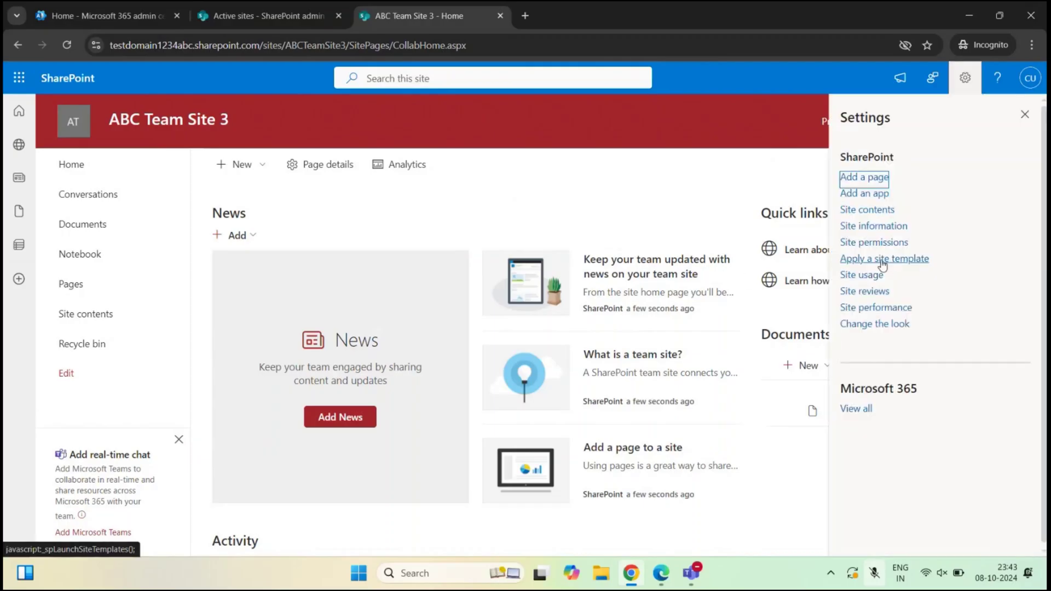
{"action": "left_click", "coordinate": [879, 226]}
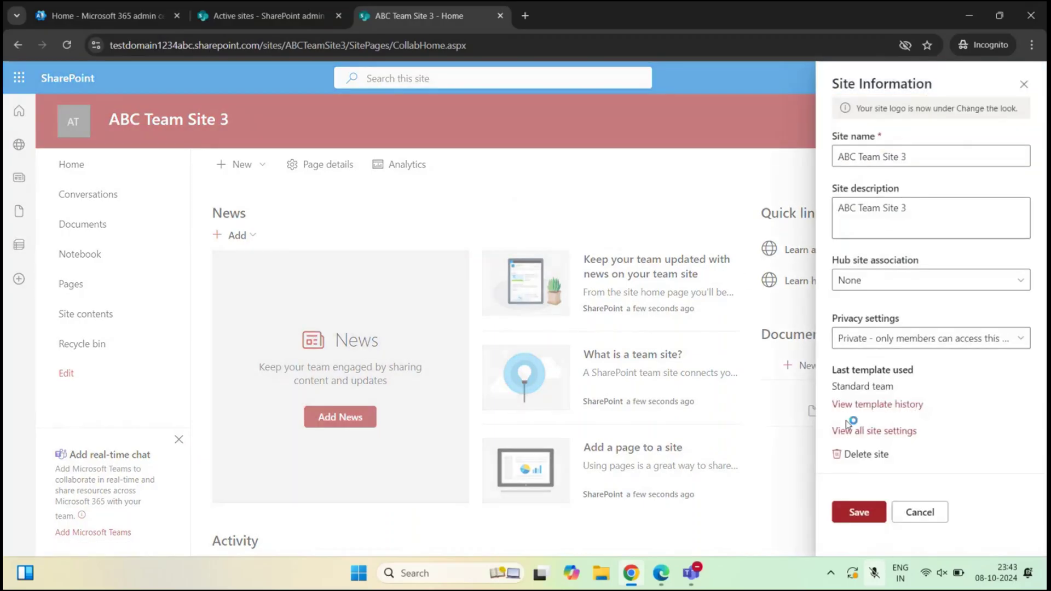
{"action": "left_click", "coordinate": [873, 432]}
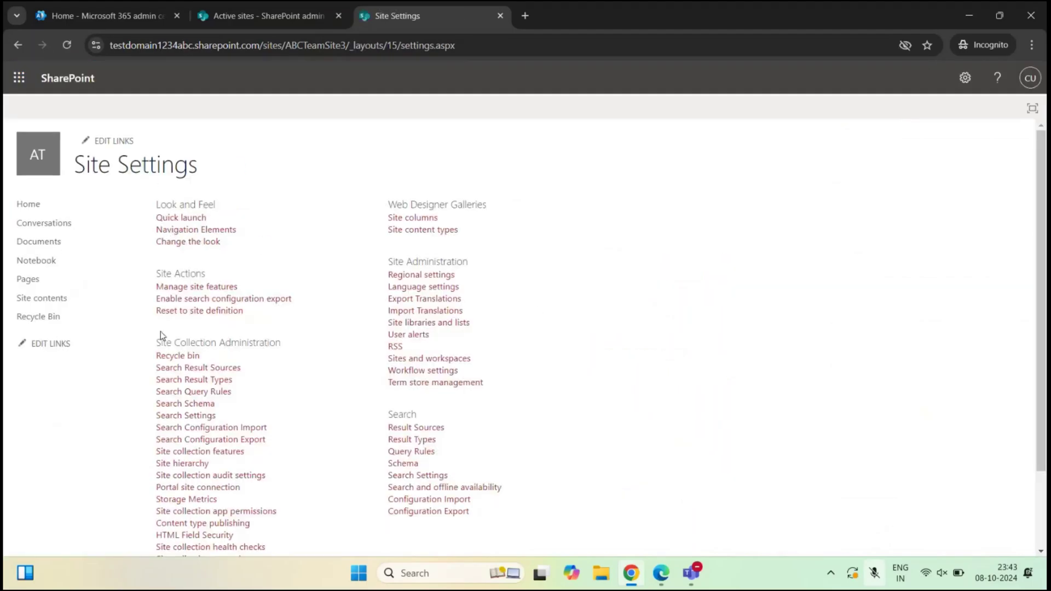
- Open the Storage Metrics page of ABC Team Site 3 from the Site Collection Administration section
{"action": "left_click_drag", "start_coordinate": [158, 342], "coordinate": [289, 345]}
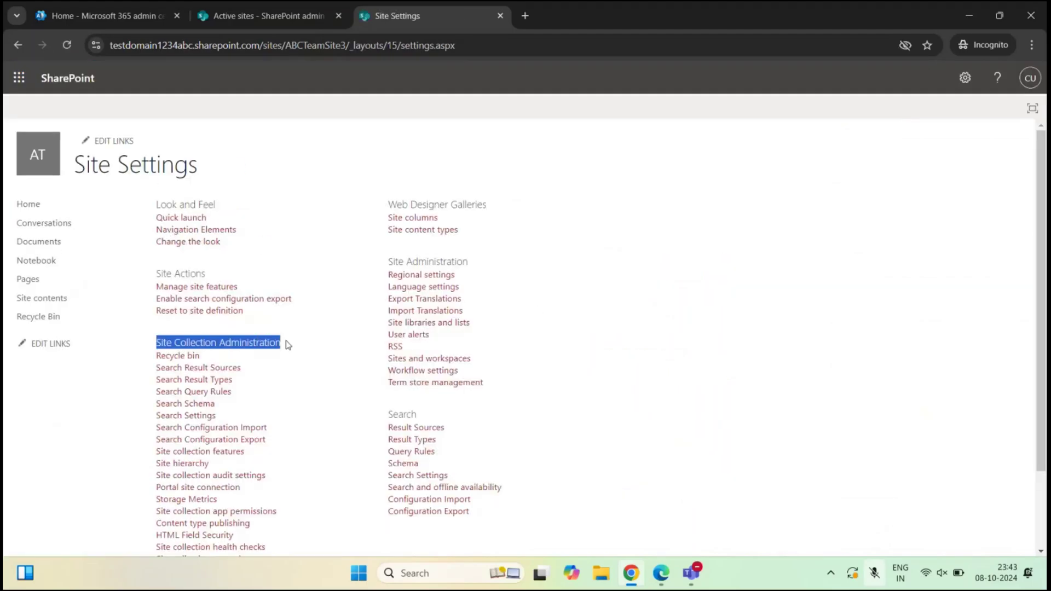
{"action": "scroll", "coordinate": [289, 344], "scroll_direction": "down", "scroll_amount": 2}
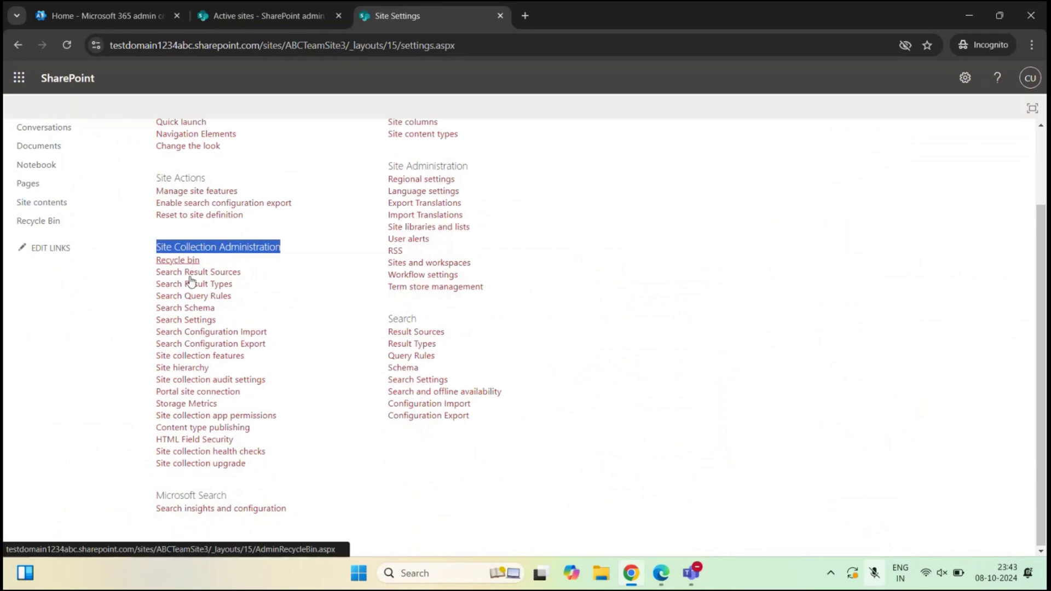
{"action": "left_click", "coordinate": [196, 405]}
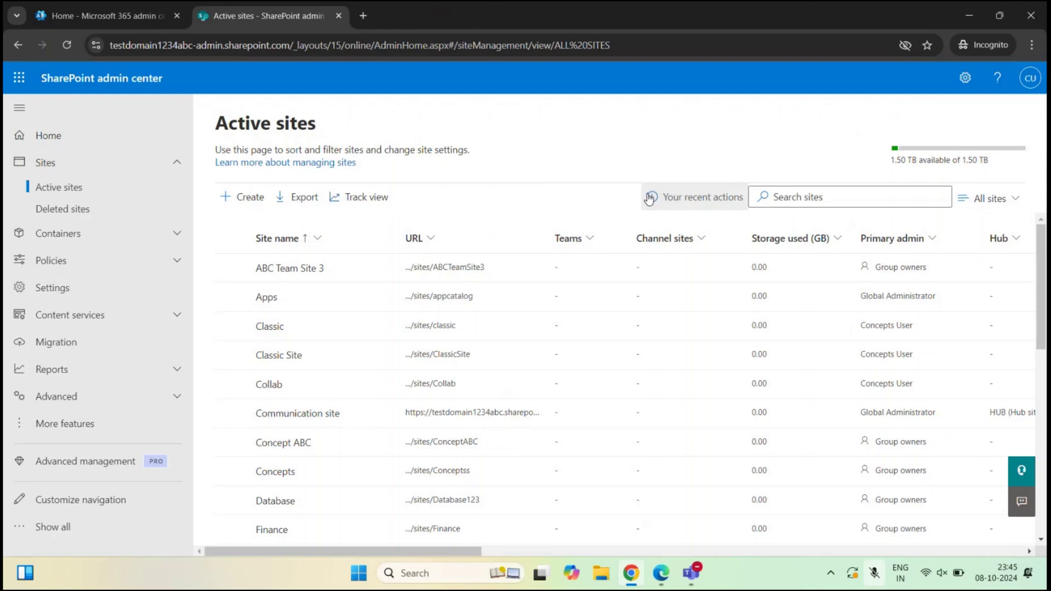
{"action": "left_click", "coordinate": [957, 145]}
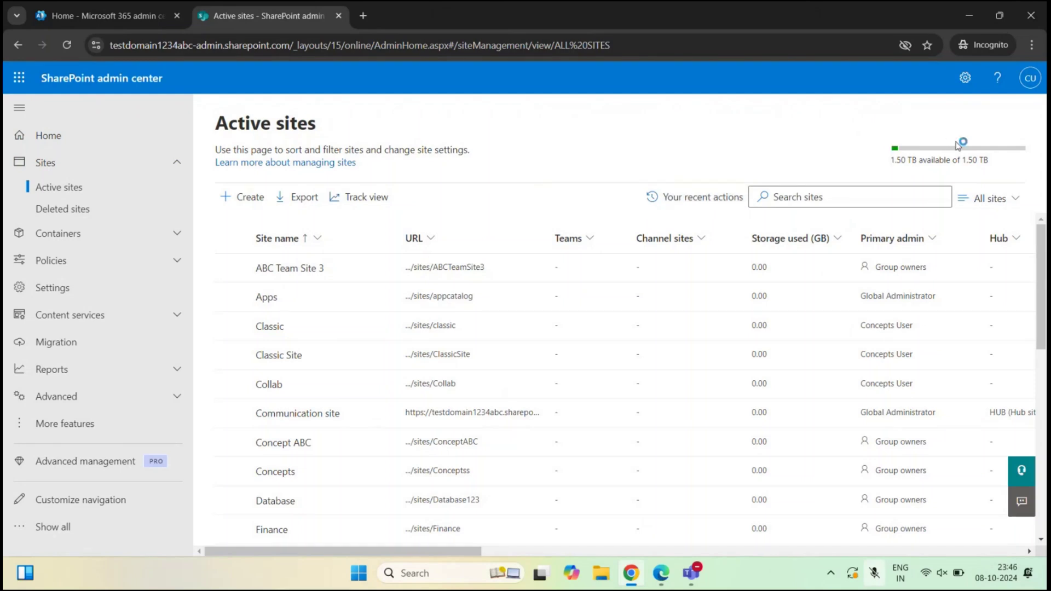
{"action": "left_click", "coordinate": [958, 145]}
{"action": "left_click", "coordinate": [955, 145]}
{"action": "left_click", "coordinate": [955, 146]}
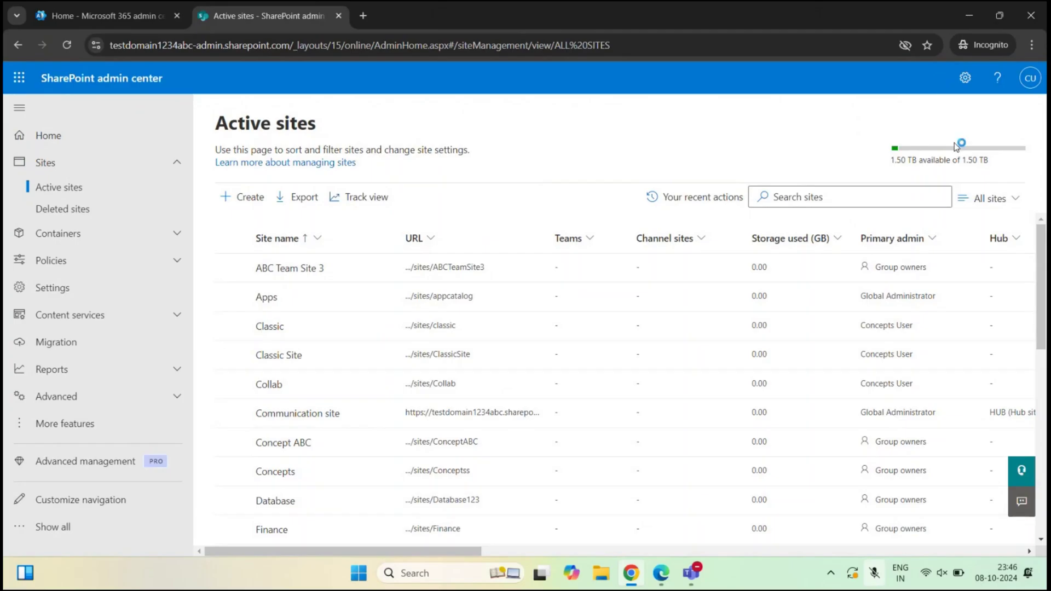
{"action": "left_click", "coordinate": [644, 169]}
- Switch to the Microsoft 365 admin center and browse all products in the Marketplace
{"action": "left_click", "coordinate": [107, 18]}
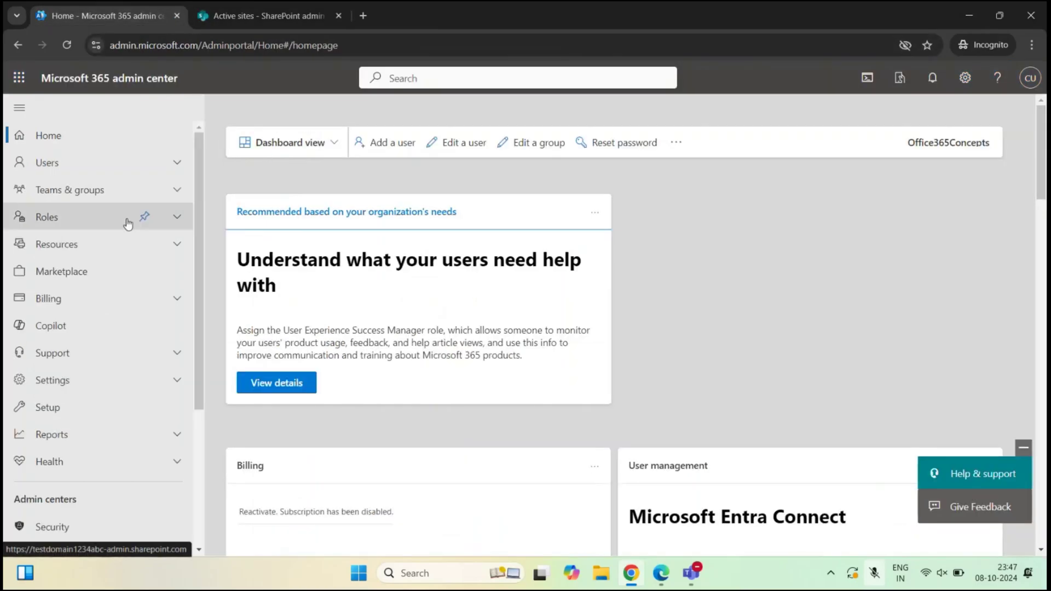
{"action": "left_click", "coordinate": [68, 274]}
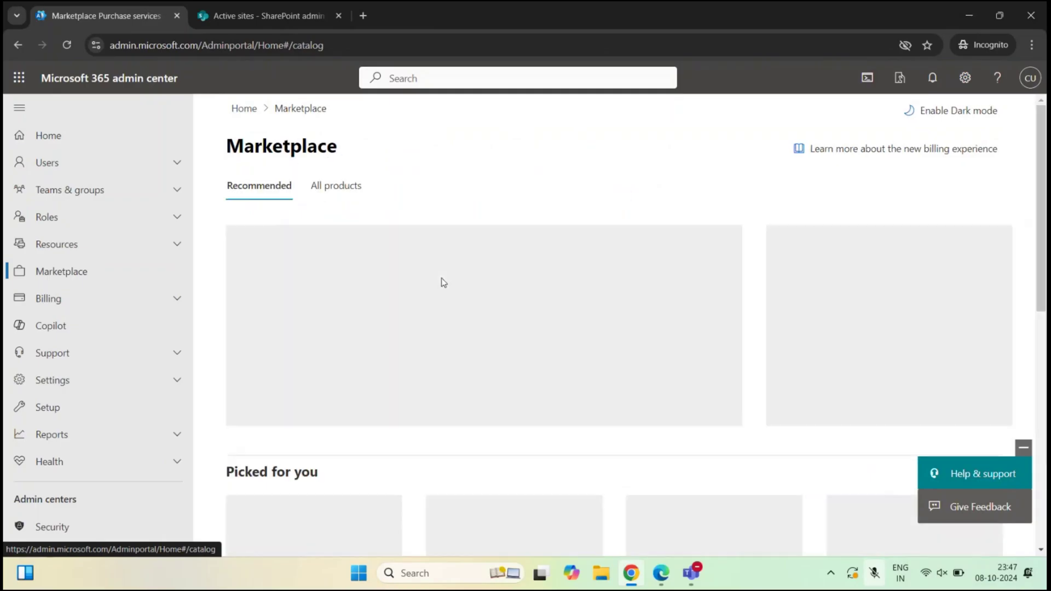
{"action": "left_click", "coordinate": [336, 190]}
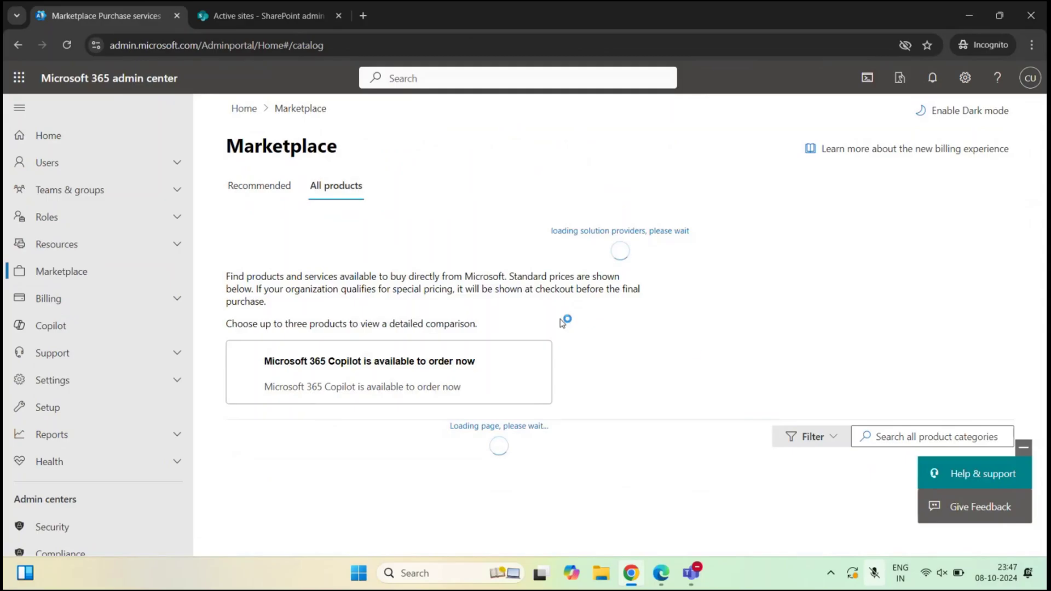
{"action": "left_click", "coordinate": [892, 395]}
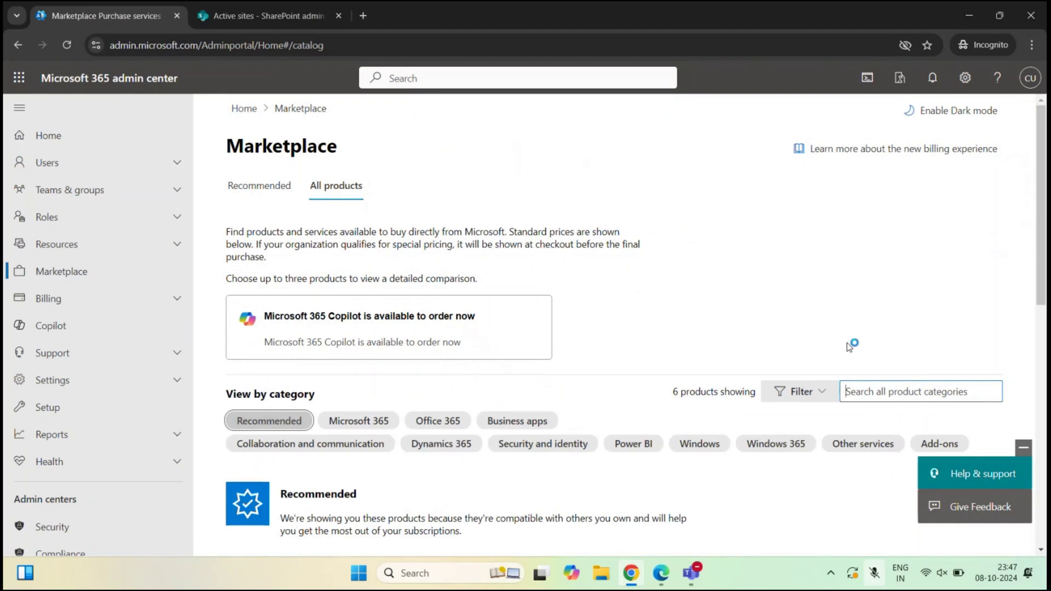
{"action": "scroll", "coordinate": [577, 417], "scroll_direction": "down", "scroll_amount": 4}
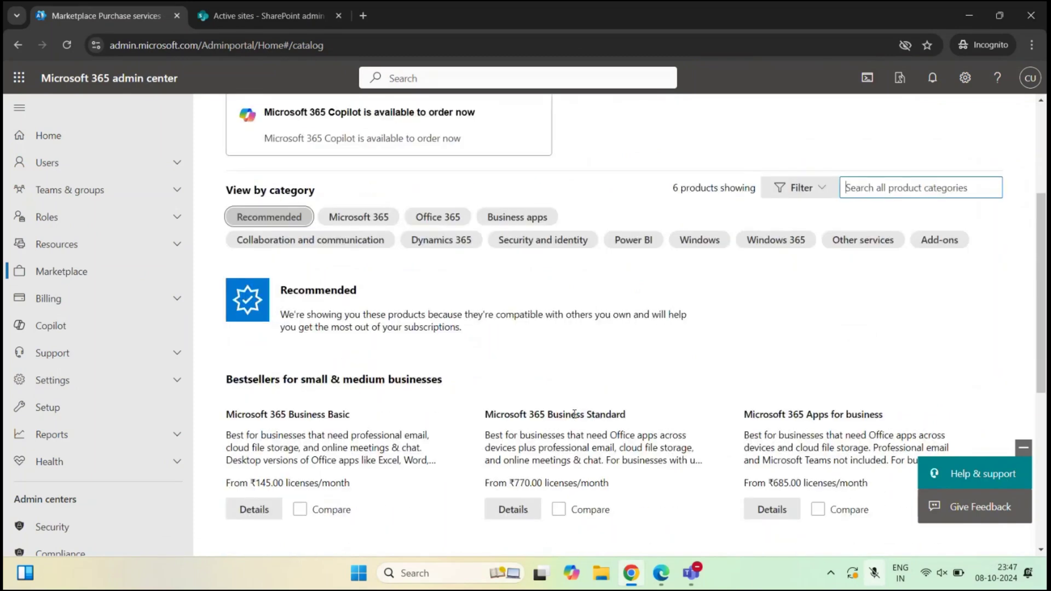
{"action": "scroll", "coordinate": [574, 413], "scroll_direction": "down", "scroll_amount": 1}
{"action": "scroll", "coordinate": [574, 413], "scroll_direction": "up", "scroll_amount": 5}
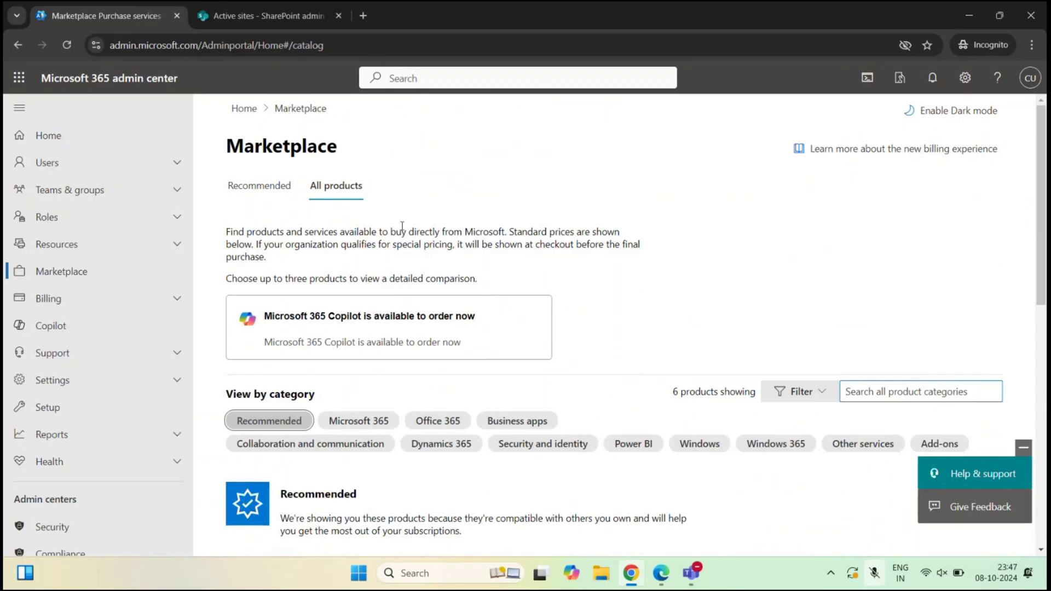
- Search the web for "add sharepoint storage space" in a new browser tab
{"action": "left_click", "coordinate": [363, 15]}
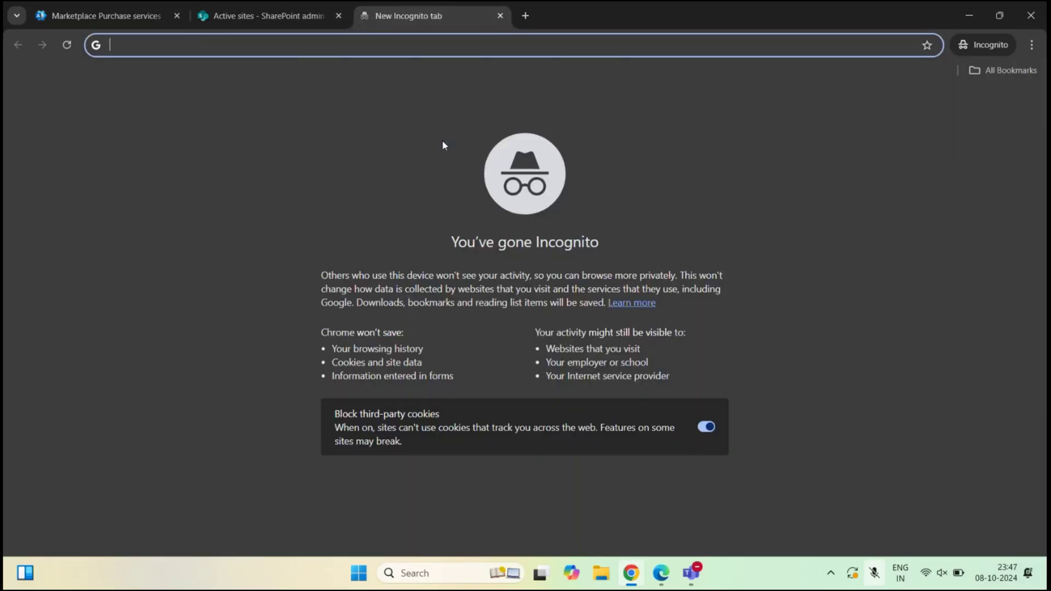
{"action": "type", "text": "add sharepoi"}
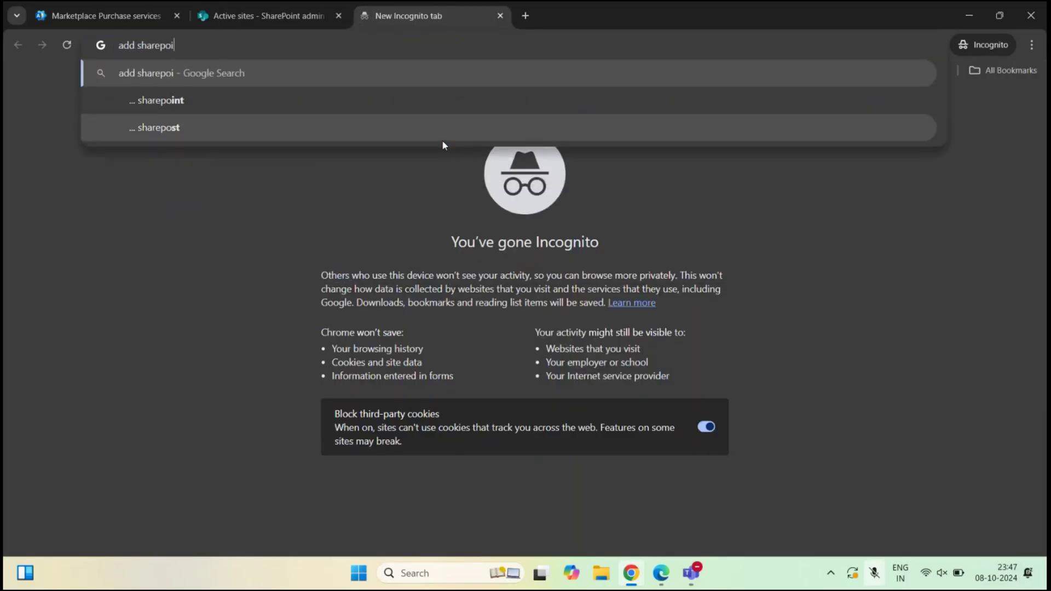
{"action": "type", "text": "nt s"}
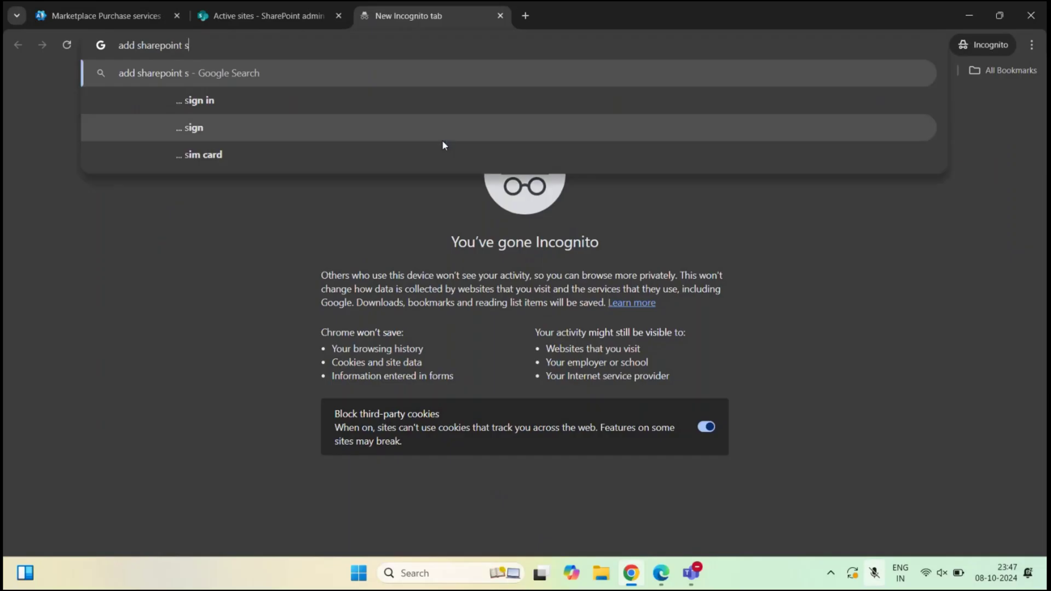
{"action": "type", "text": "torage space"}
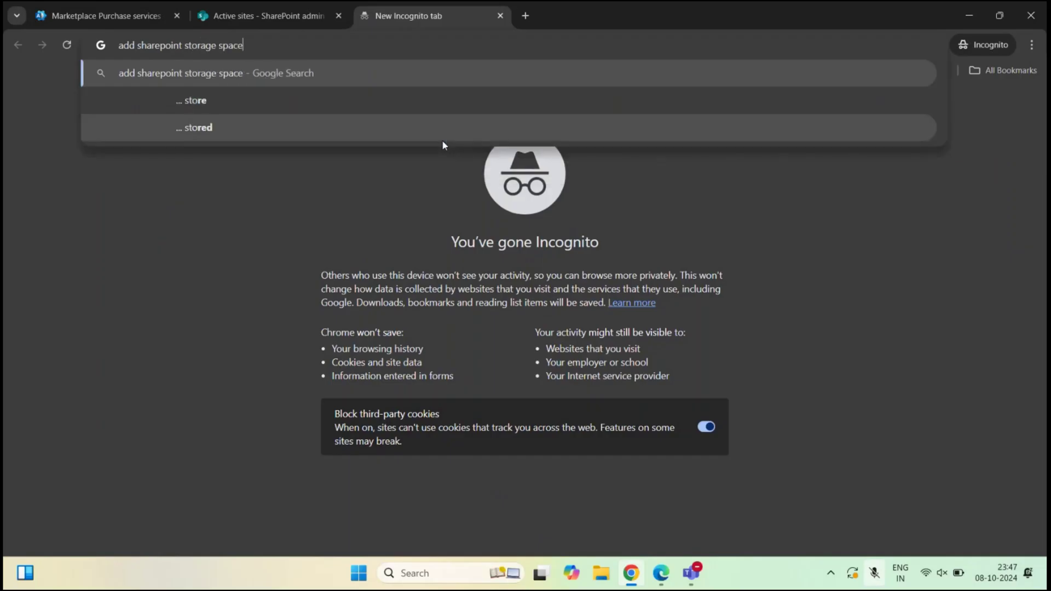
{"action": "key", "text": "Return"}
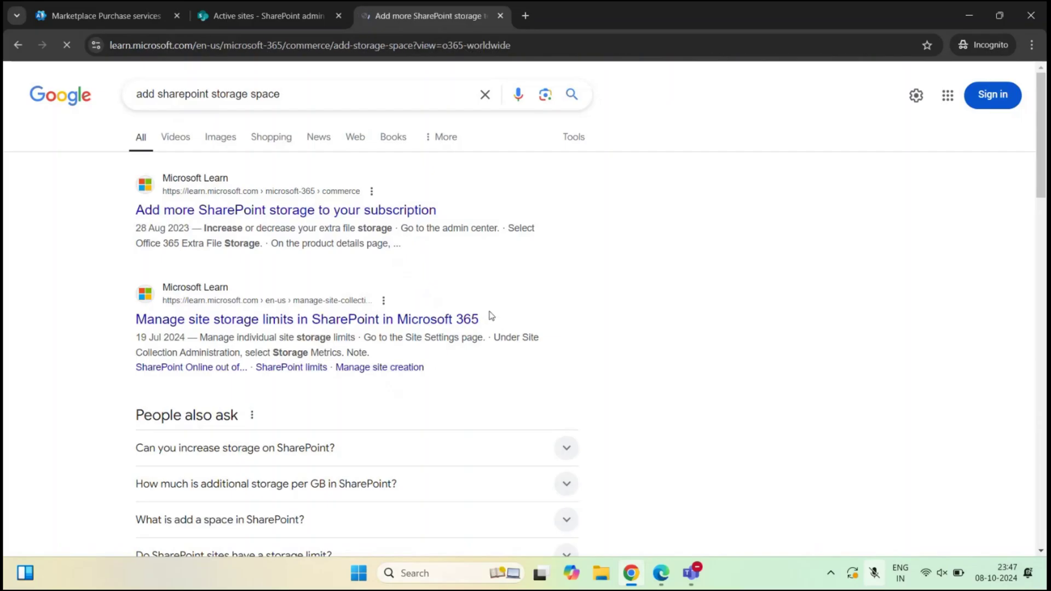
- Examine which subscriptions are eligible for Office 365 Extra File Storage in the Microsoft Learn article on adding more SharePoint storage
{"action": "scroll", "coordinate": [493, 306], "scroll_direction": "down", "scroll_amount": 15}
{"action": "scroll", "coordinate": [493, 305], "scroll_direction": "down", "scroll_amount": 15}
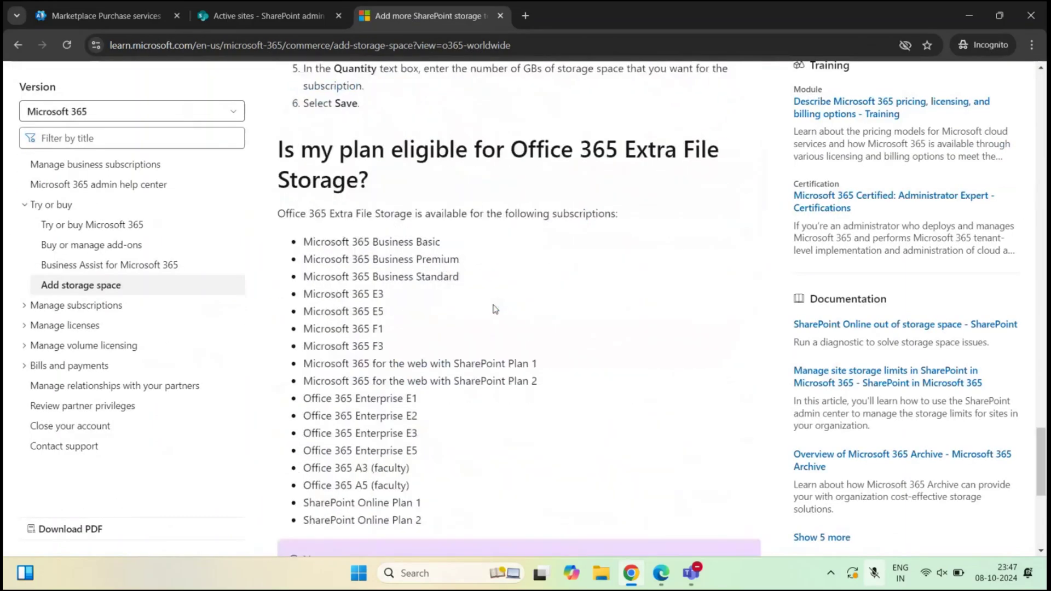
{"action": "scroll", "coordinate": [493, 306], "scroll_direction": "up", "scroll_amount": 5}
{"action": "left_click_drag", "start_coordinate": [304, 174], "coordinate": [493, 448]}
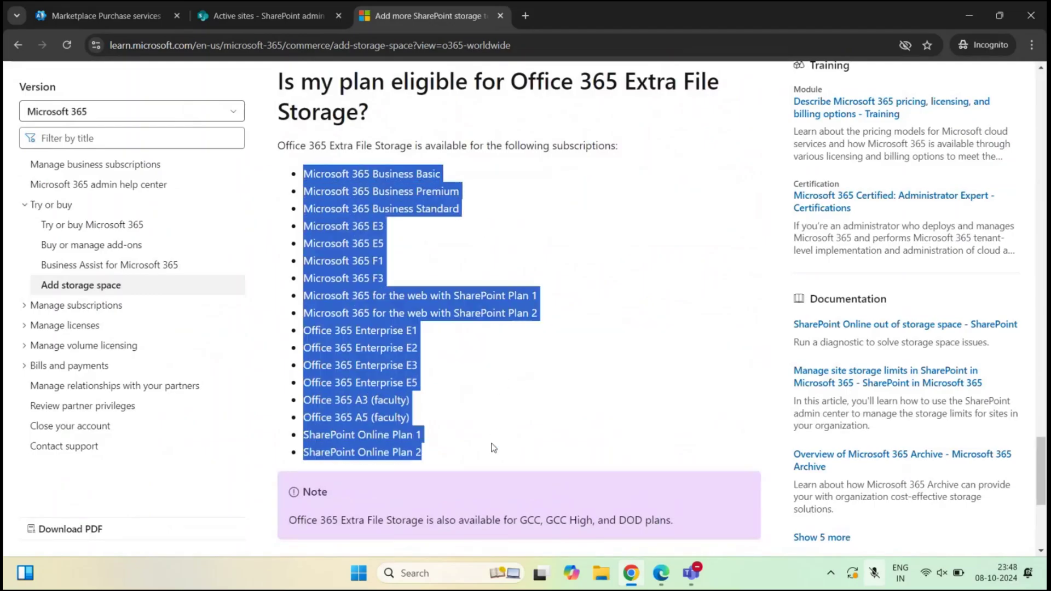
{"action": "left_click_drag", "start_coordinate": [274, 146], "coordinate": [407, 150]}
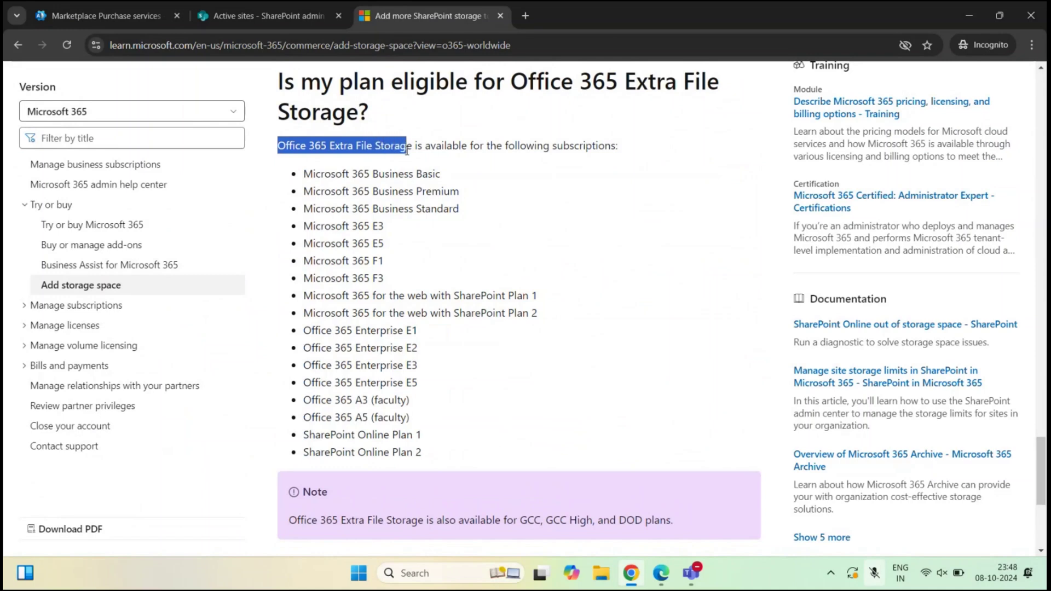
{"action": "left_click", "coordinate": [364, 175]}
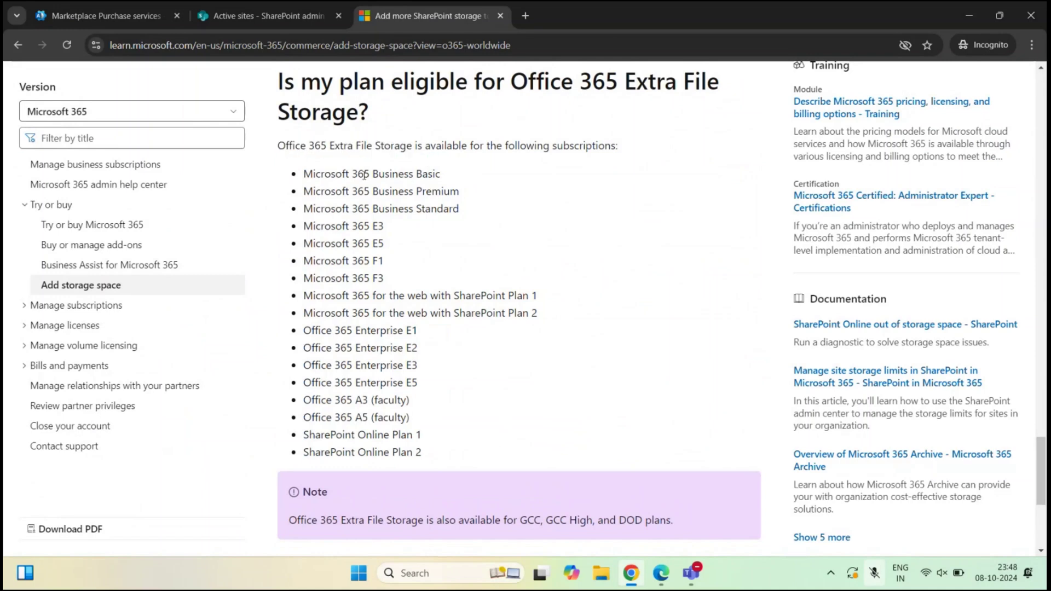
{"action": "left_click_drag", "start_coordinate": [305, 175], "coordinate": [508, 451]}
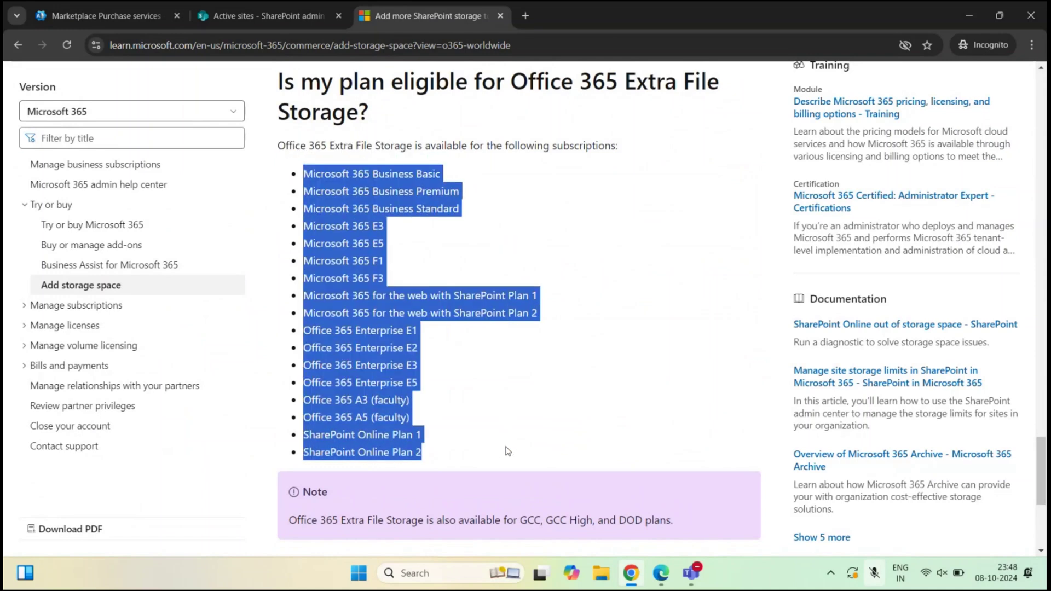
{"action": "left_click_drag", "start_coordinate": [278, 147], "coordinate": [414, 151]}
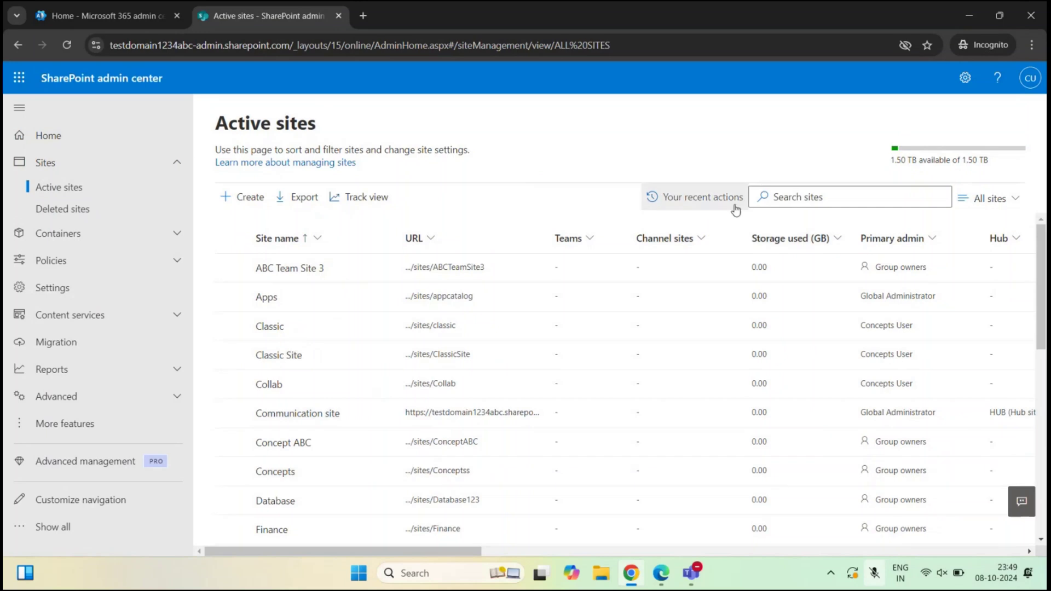
- Submit the query "Diag: SharePoint Online Storage" to the help assistant of the SharePoint admin center
{"action": "left_click", "coordinate": [1022, 501]}
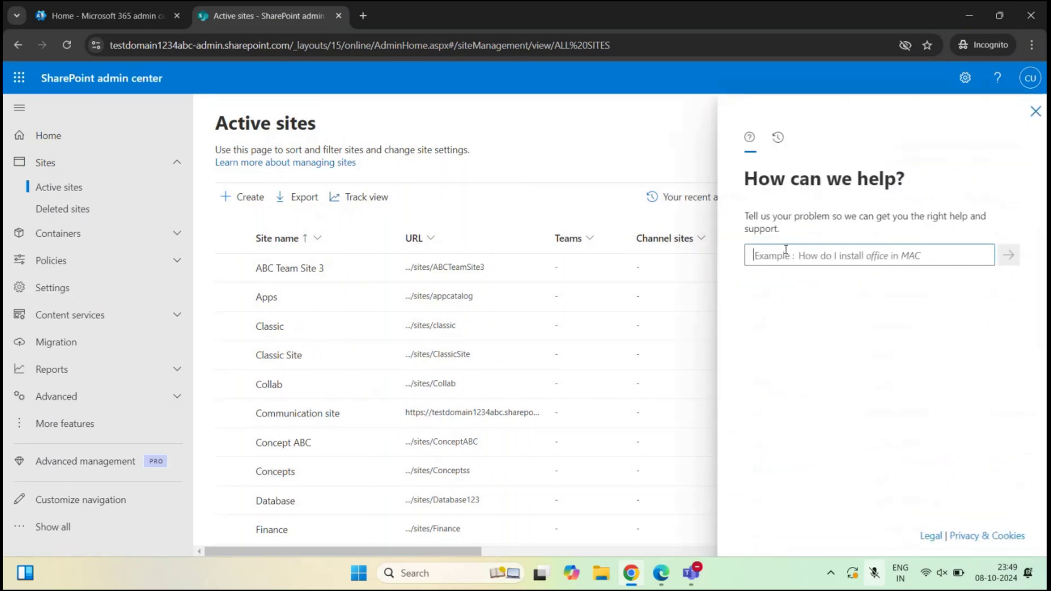
{"action": "type", "text": "Diag:"}
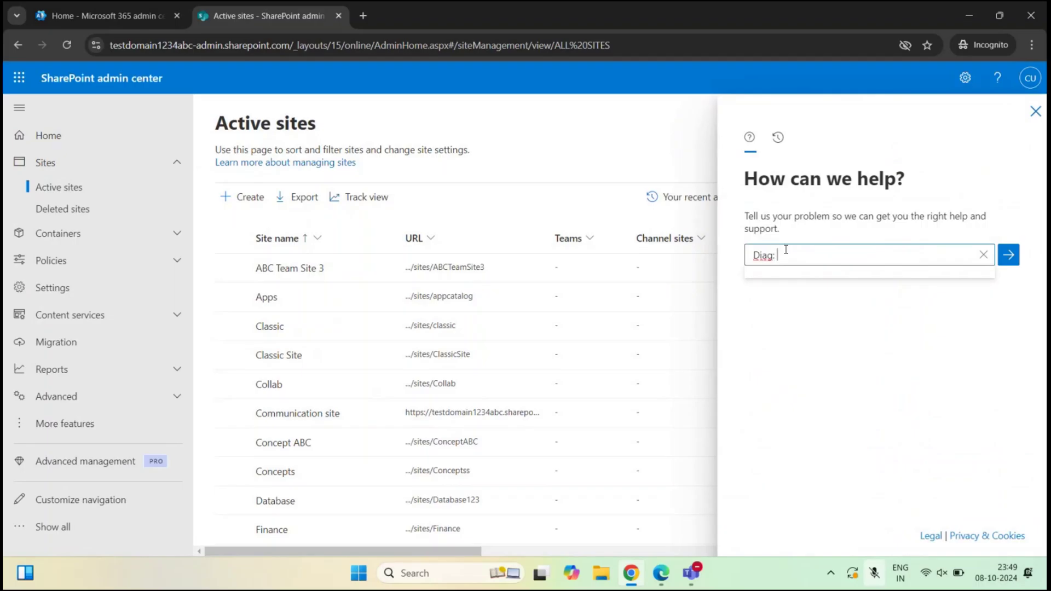
{"action": "type", "text": "SharePoint Online St"}
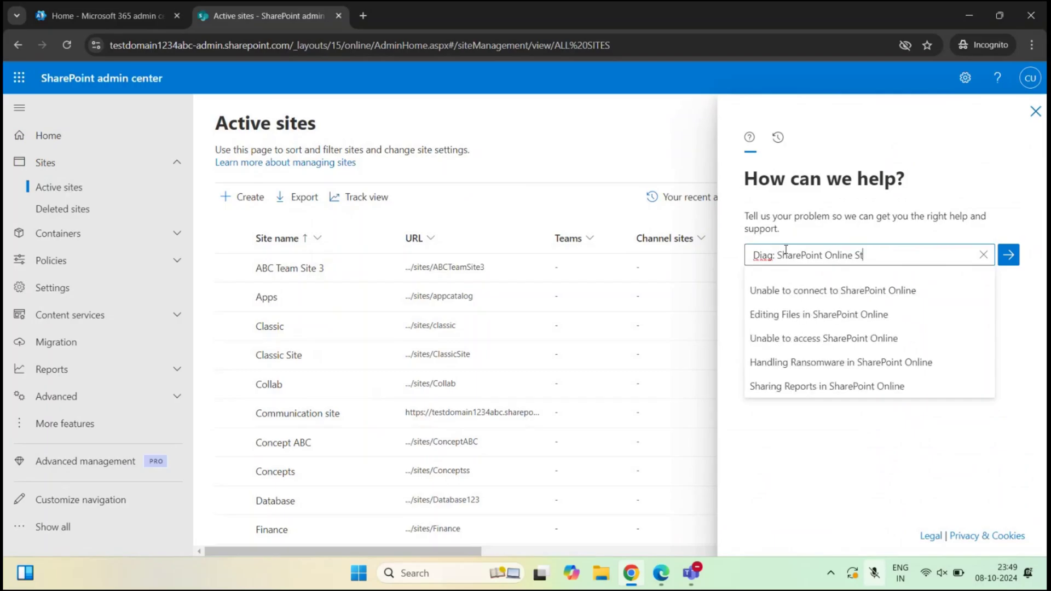
{"action": "type", "text": "orage"}
{"action": "left_click", "coordinate": [1010, 256]}
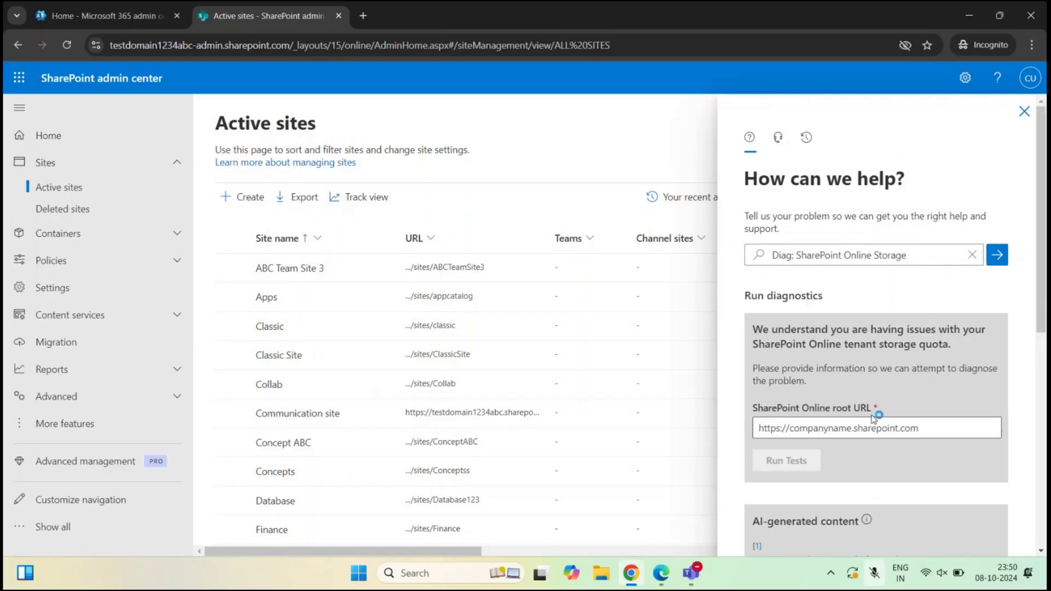
{"action": "scroll", "coordinate": [873, 419], "scroll_direction": "down", "scroll_amount": 1}
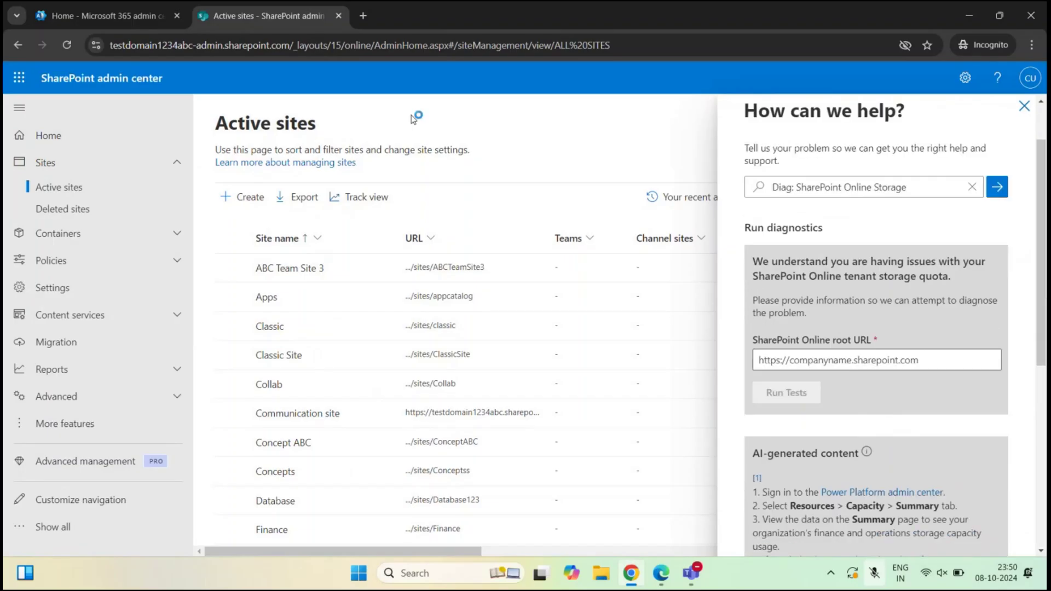
{"action": "left_click", "coordinate": [245, 48]}
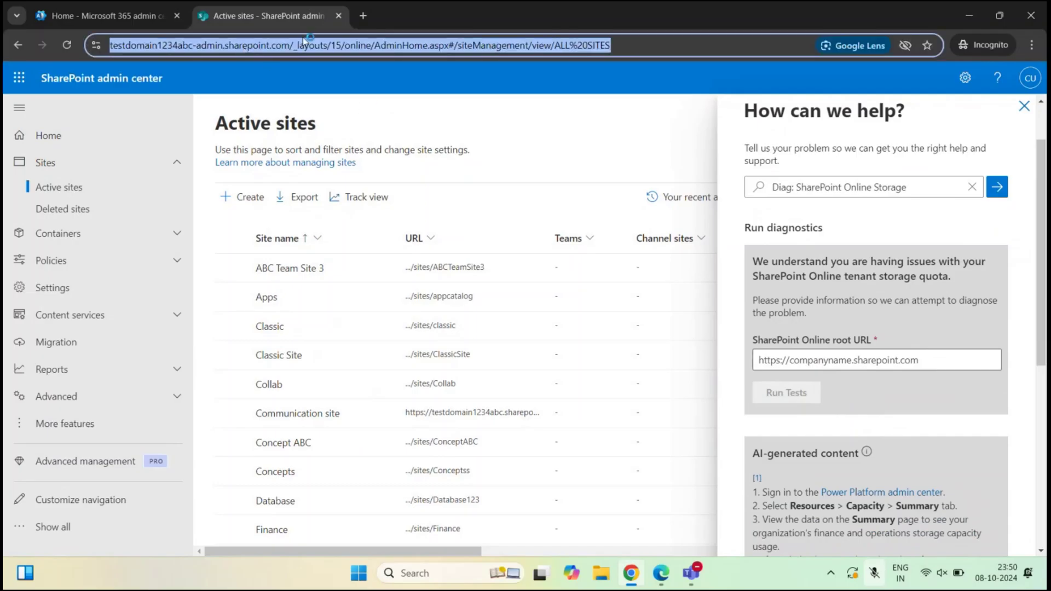
{"action": "left_click", "coordinate": [134, 46]}
{"action": "left_click_drag", "start_coordinate": [111, 45], "coordinate": [325, 44]}
{"action": "key", "text": "ctrl+c"}
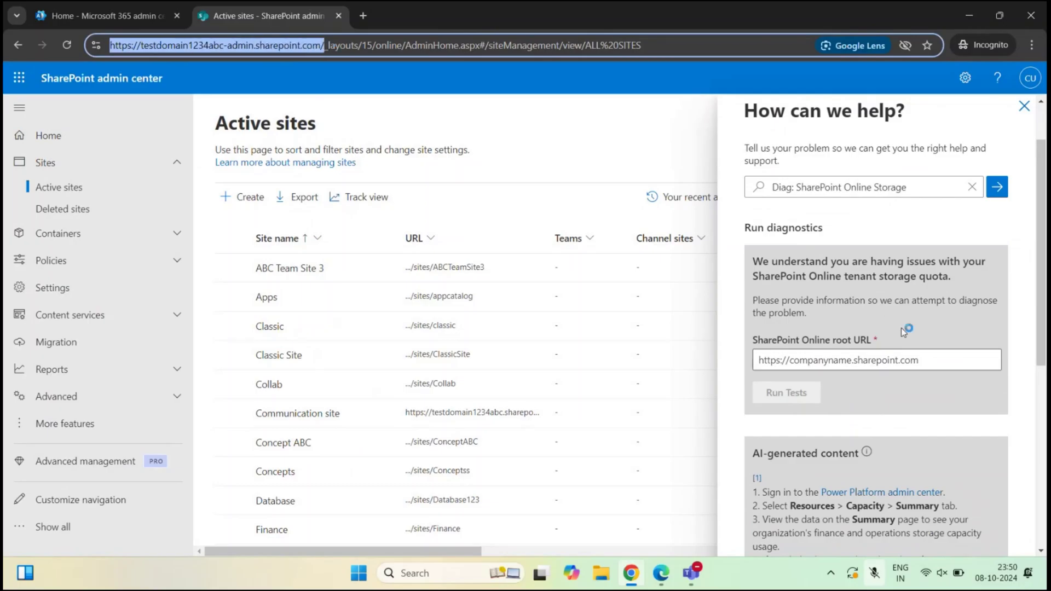
{"action": "left_click", "coordinate": [844, 368]}
{"action": "key", "text": "ctrl+v"}
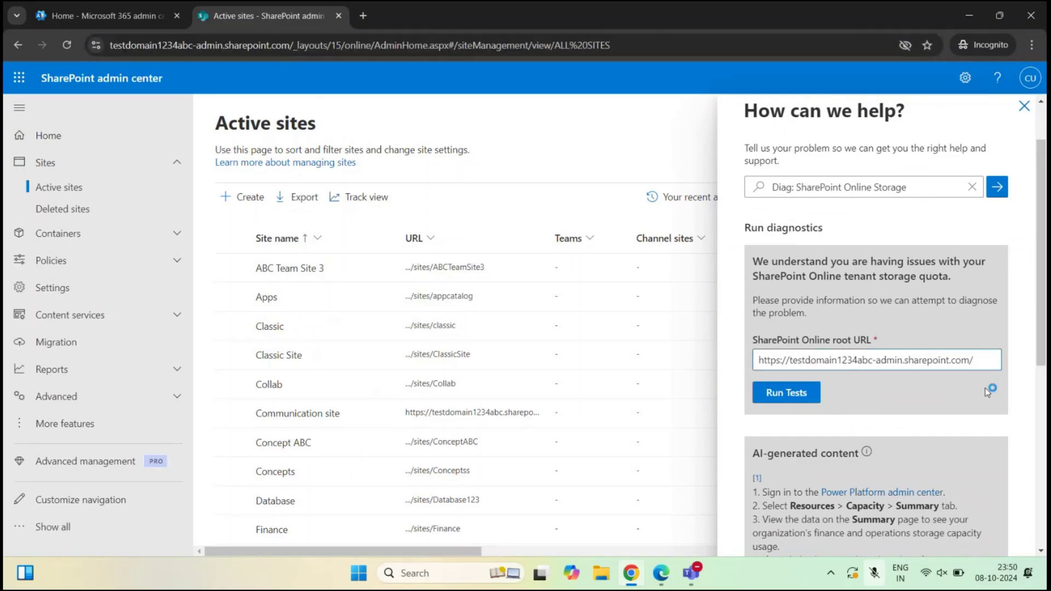
{"action": "type", "text": "sites/"}
{"action": "left_click", "coordinate": [782, 394]}
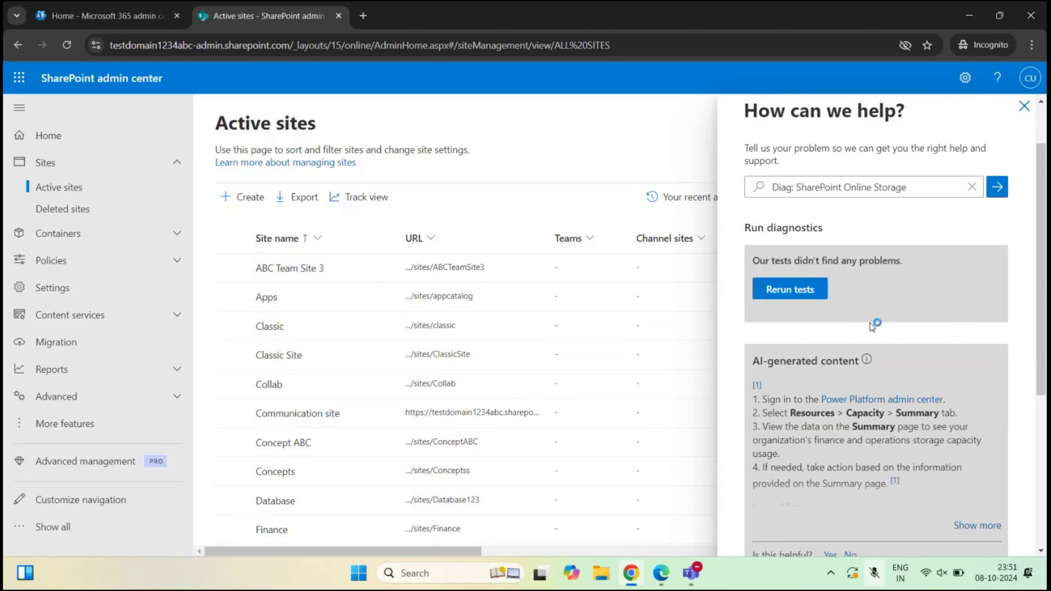
- Read the diagnostic result, close the help pane and check the available storage on the Active sites page
{"action": "left_click_drag", "start_coordinate": [751, 261], "coordinate": [905, 265]}
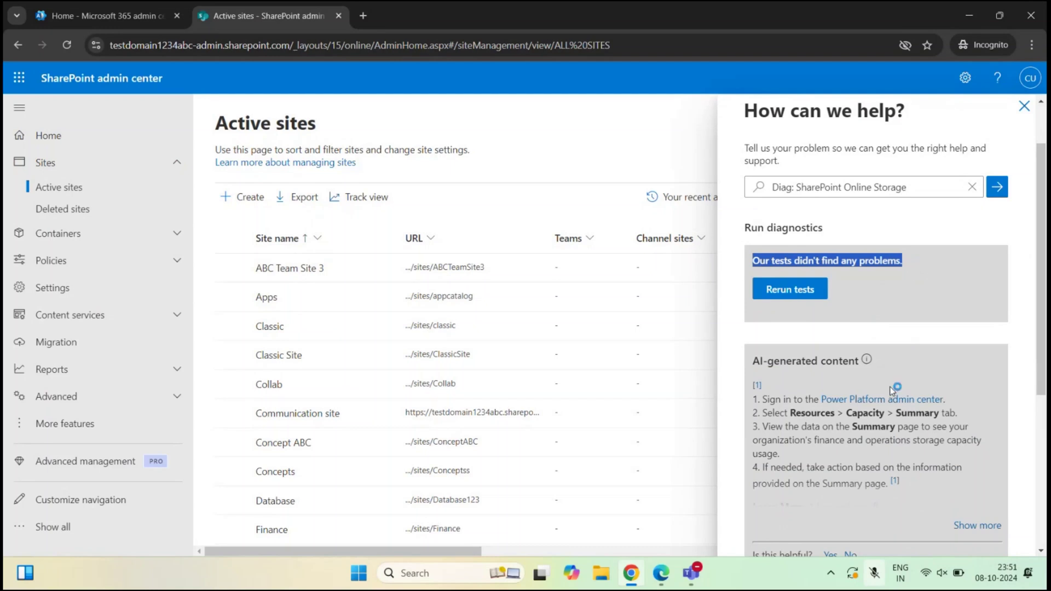
{"action": "left_click", "coordinate": [877, 287]}
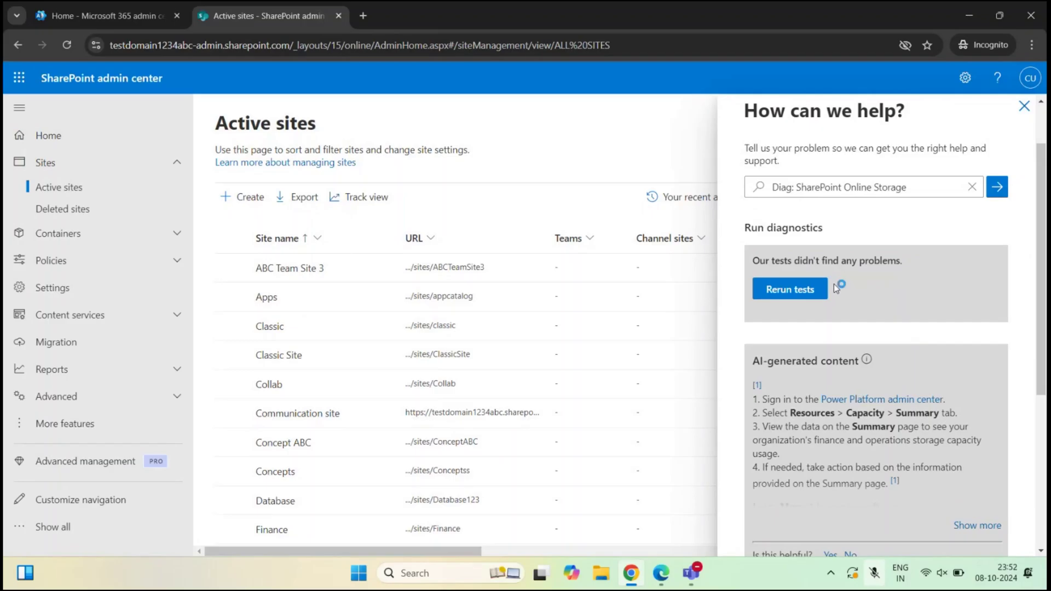
{"action": "left_click", "coordinate": [1024, 106]}
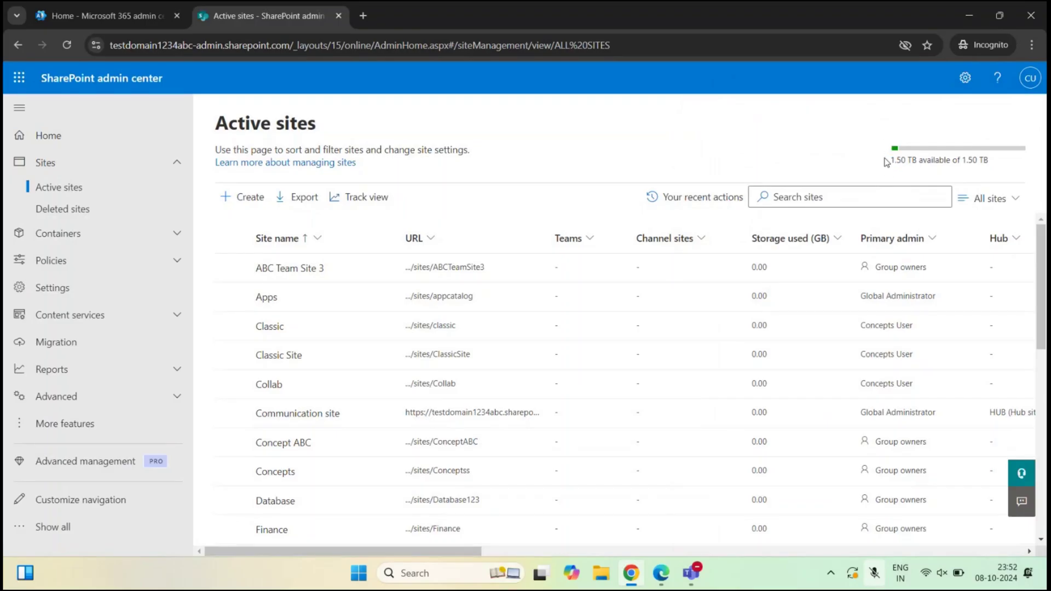
{"action": "left_click_drag", "start_coordinate": [885, 160], "coordinate": [996, 159]}
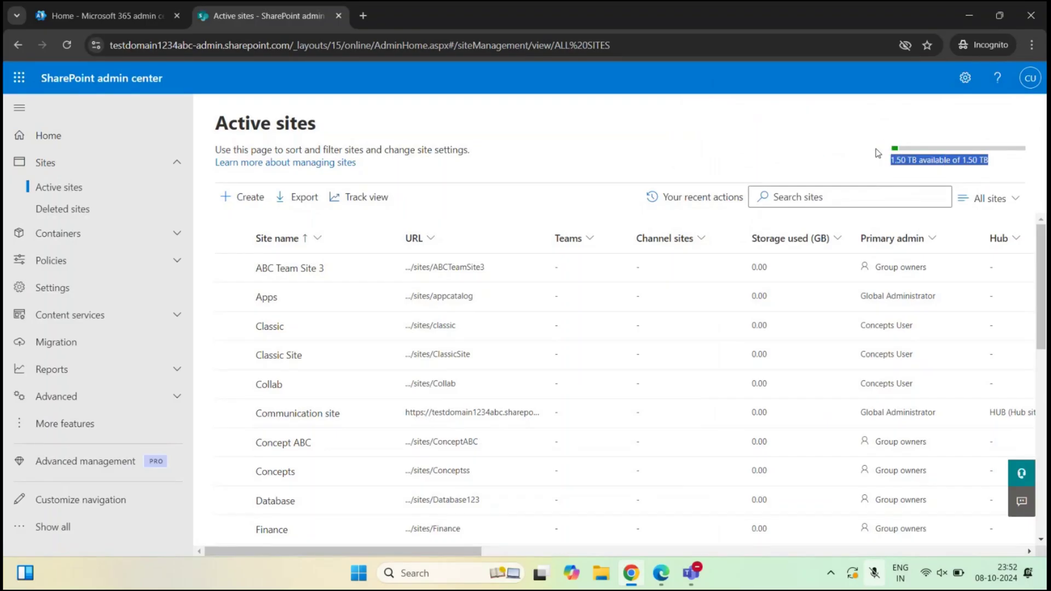